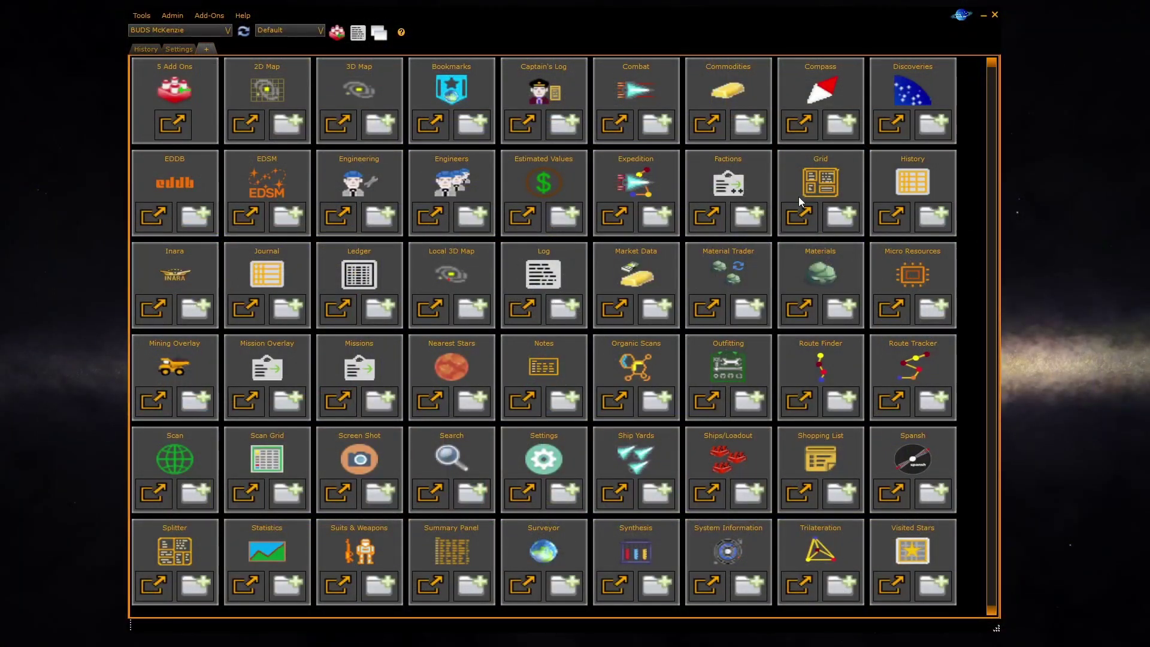
- Add a Discoveries tab and scroll through its 132 discovered bodies
click(946, 128)
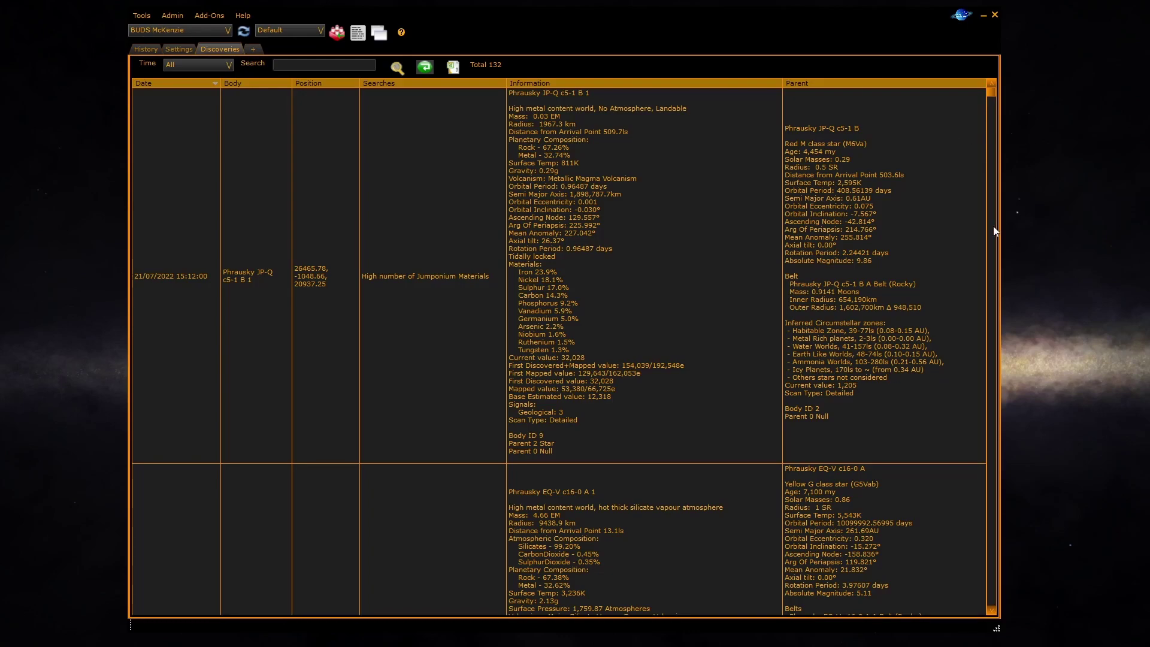
scroll(994, 229, down, 3)
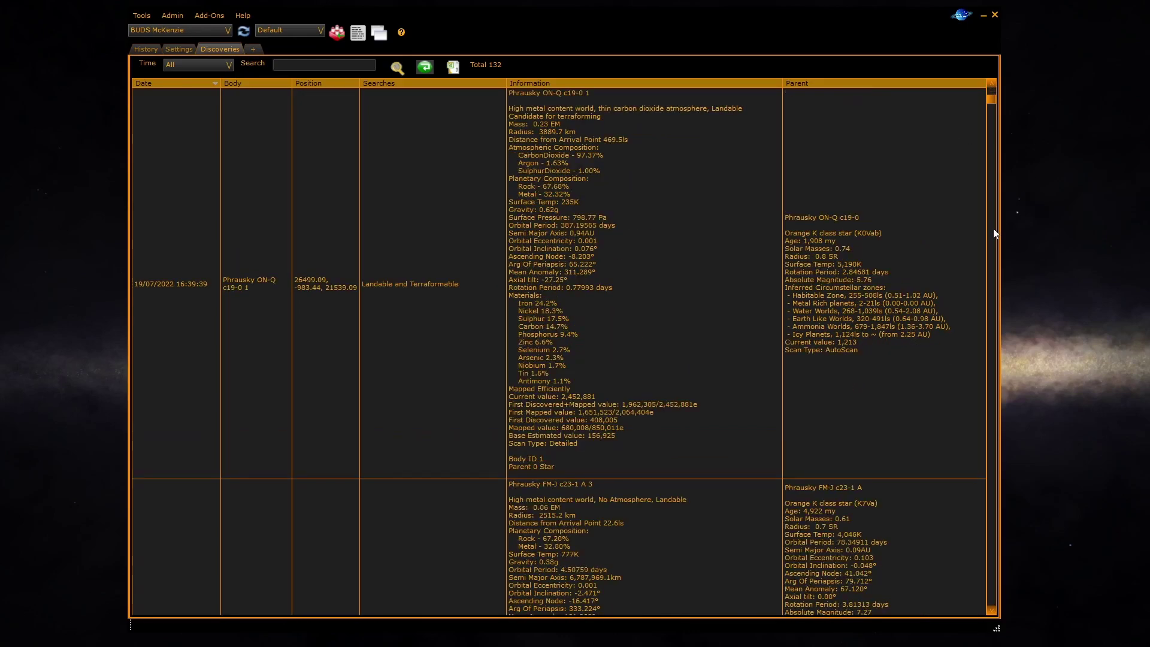
scroll(993, 233, down, 3)
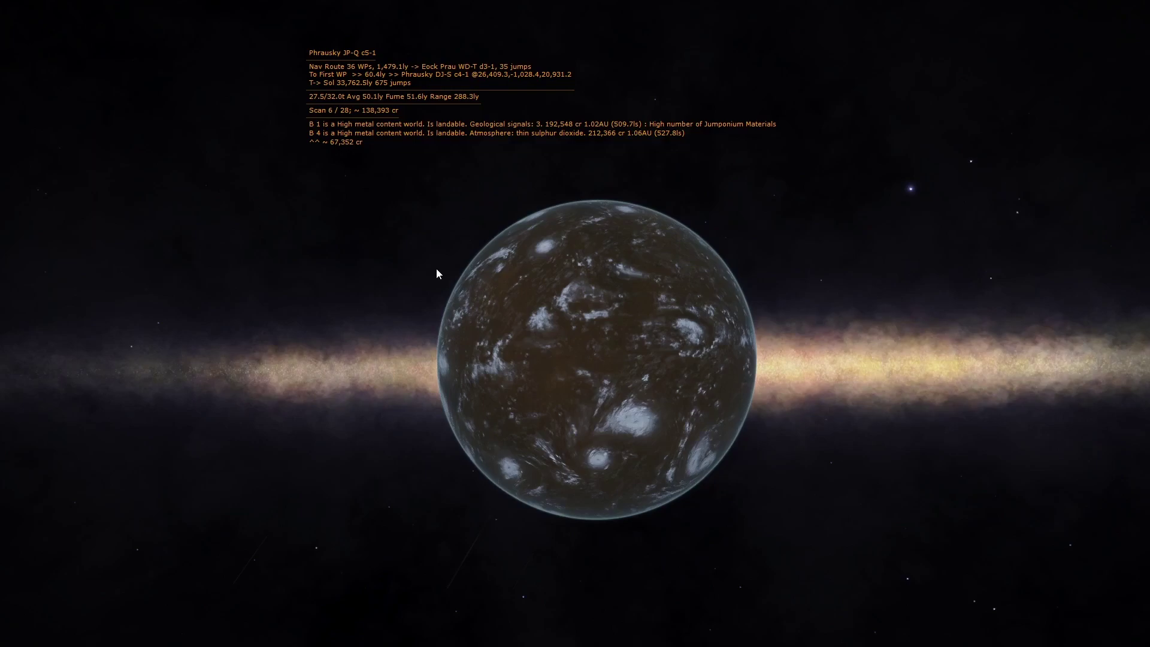
- Bring the EDDiscovery window back in front of the game
key(alt+Tab)
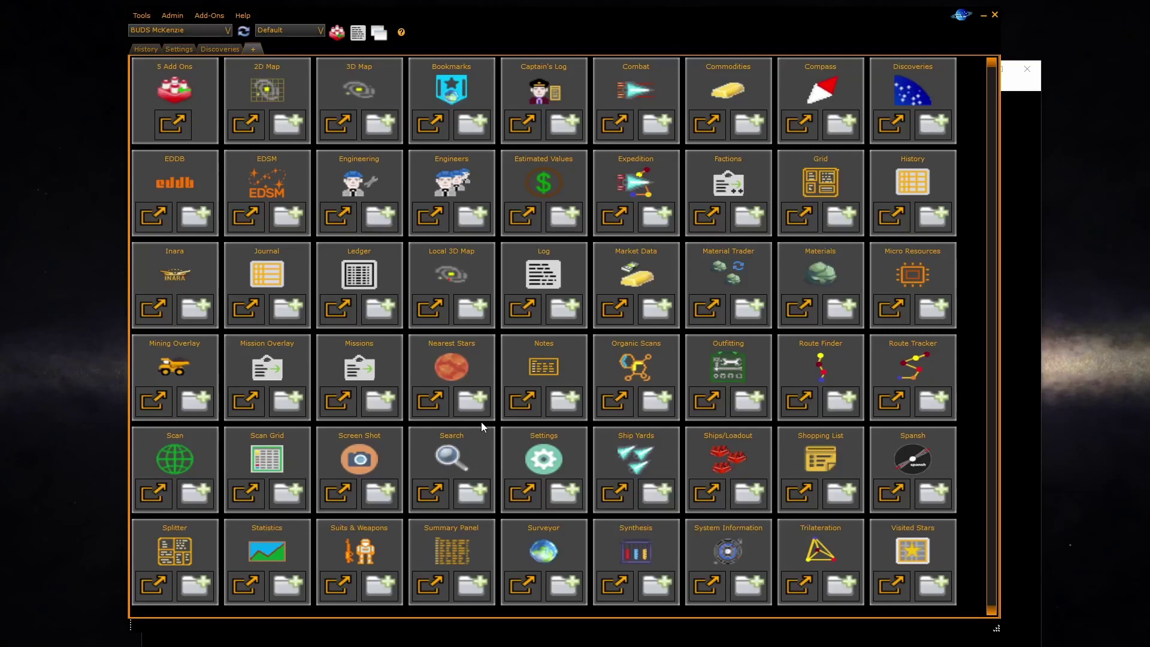
- Add the Search panel as a new tab
click(483, 483)
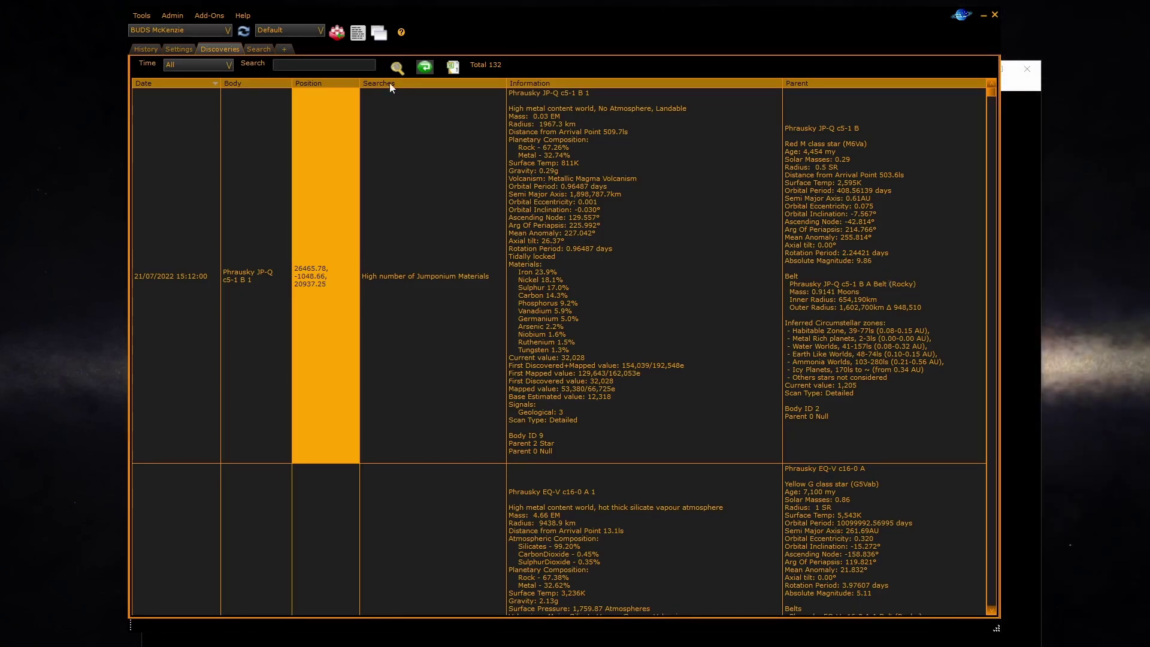
- Sort discoveries by body, filter for 'hades', then clear the filter to show all 132
click(263, 86)
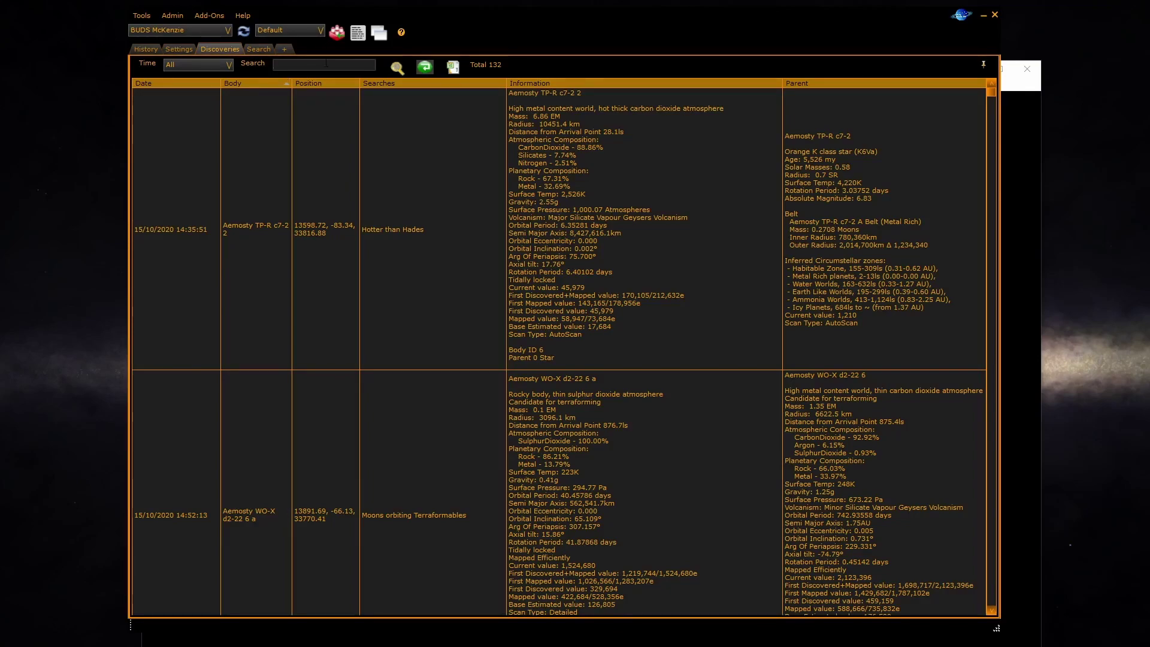
text(hades)
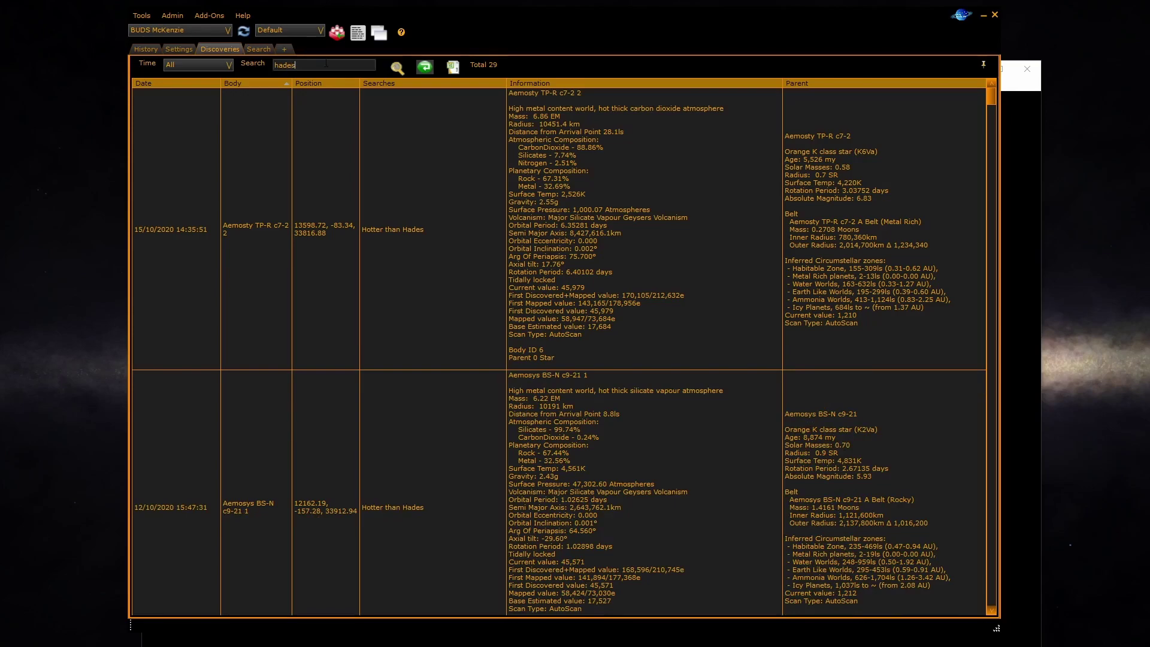
key(BackSpace)
key(BackSpace)
key(BackSpace)
key(BackSpace)
key(BackSpace)
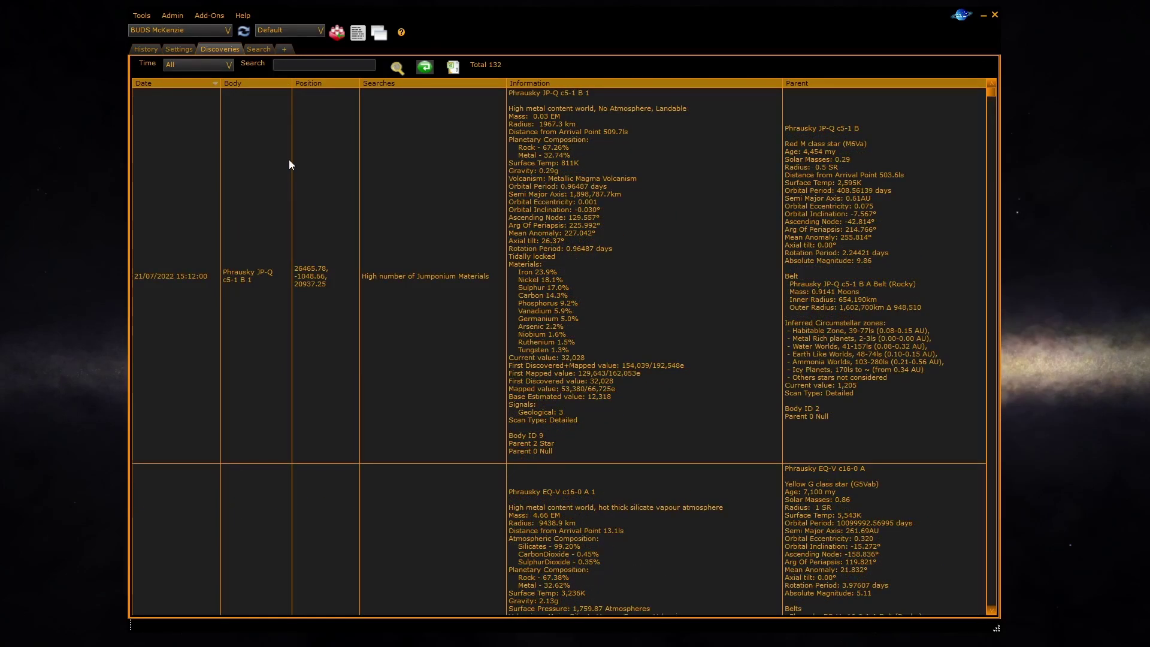
- Show the saved scan searches list and scroll through its ticked entries like Default and Landable
click(397, 67)
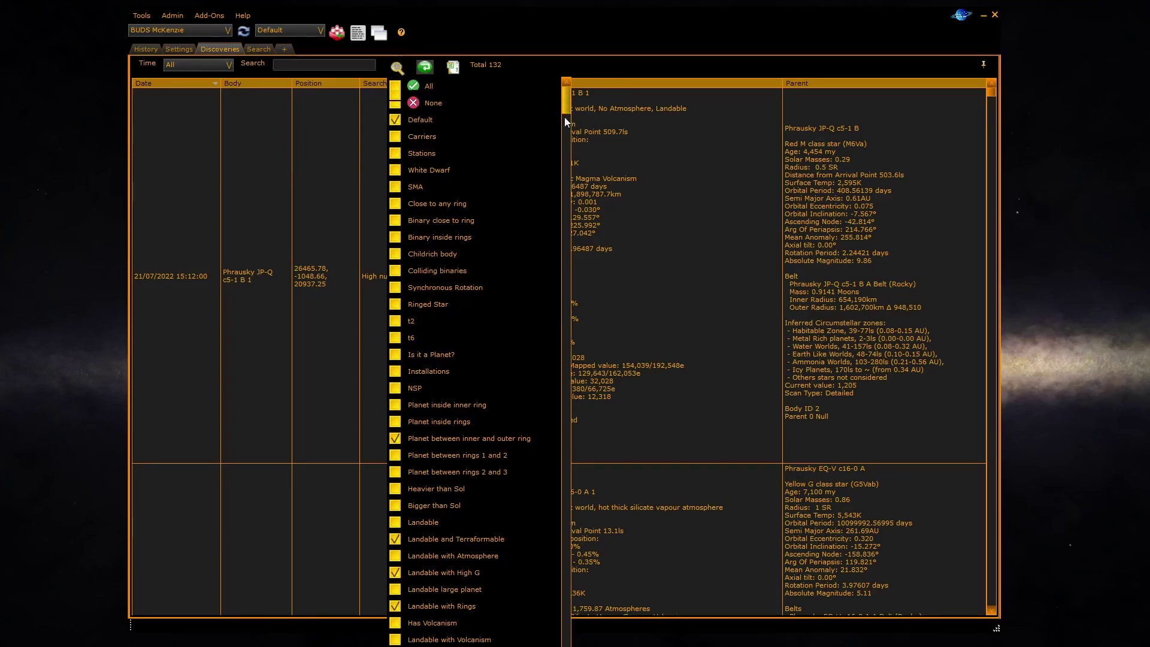
drag(565, 120, 560, 532)
scroll(560, 532, down, 5)
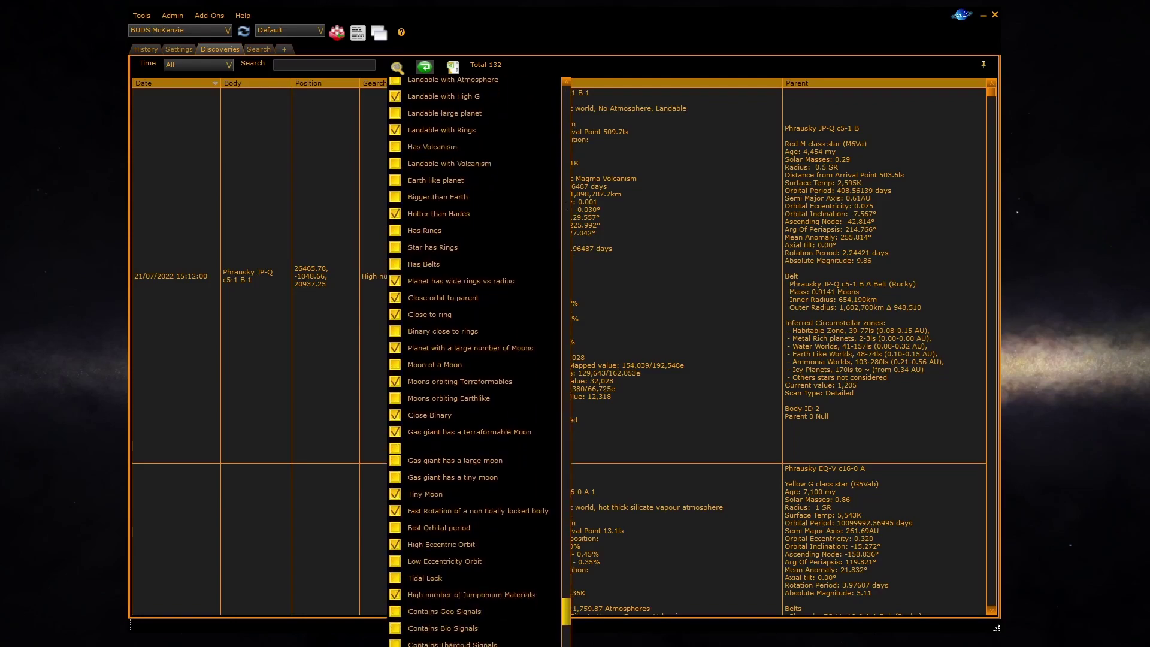
scroll(566, 439, up, 8)
scroll(566, 439, up, 7)
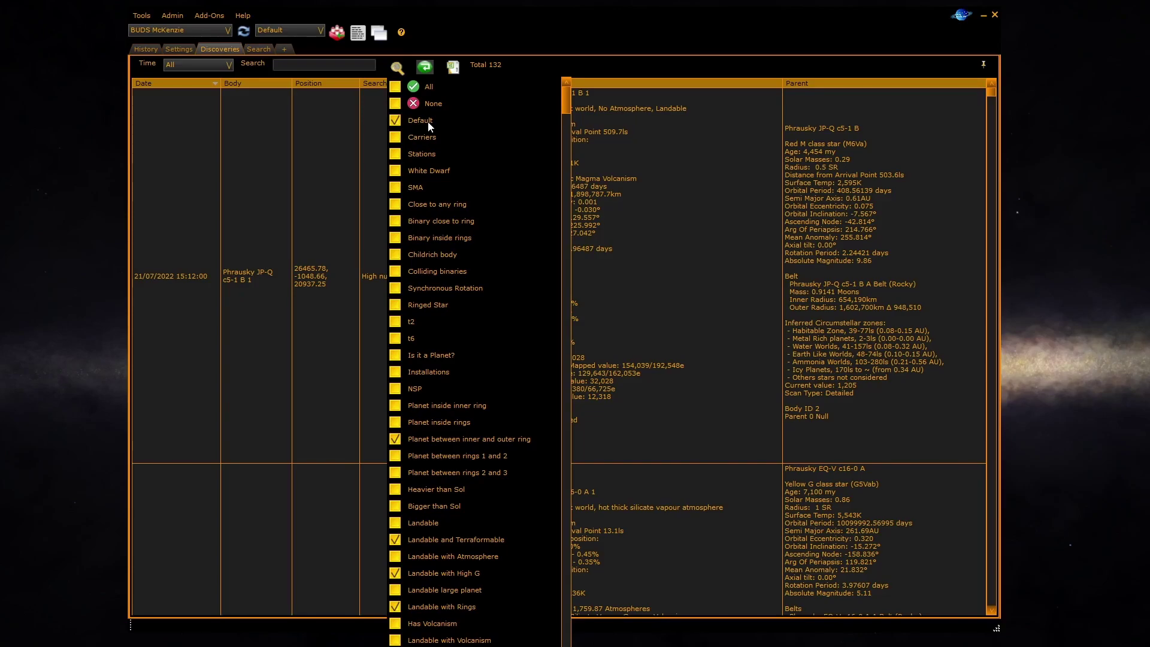
- Close the searches list, toggle the row word-wrap, and view the Export options
click(323, 197)
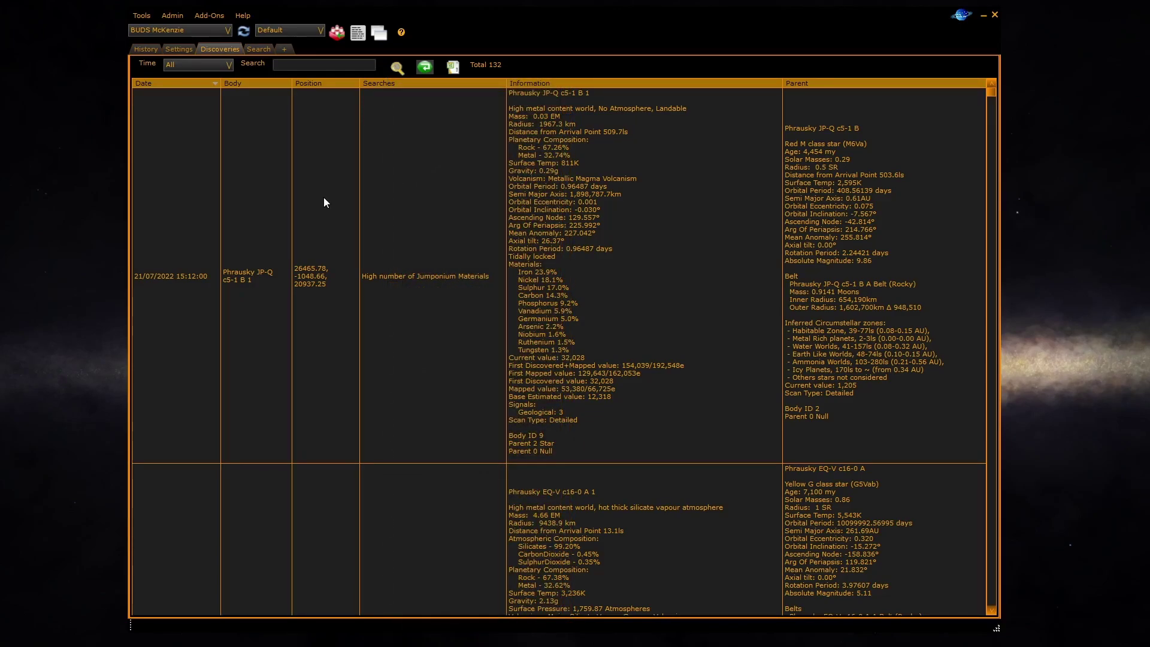
click(425, 68)
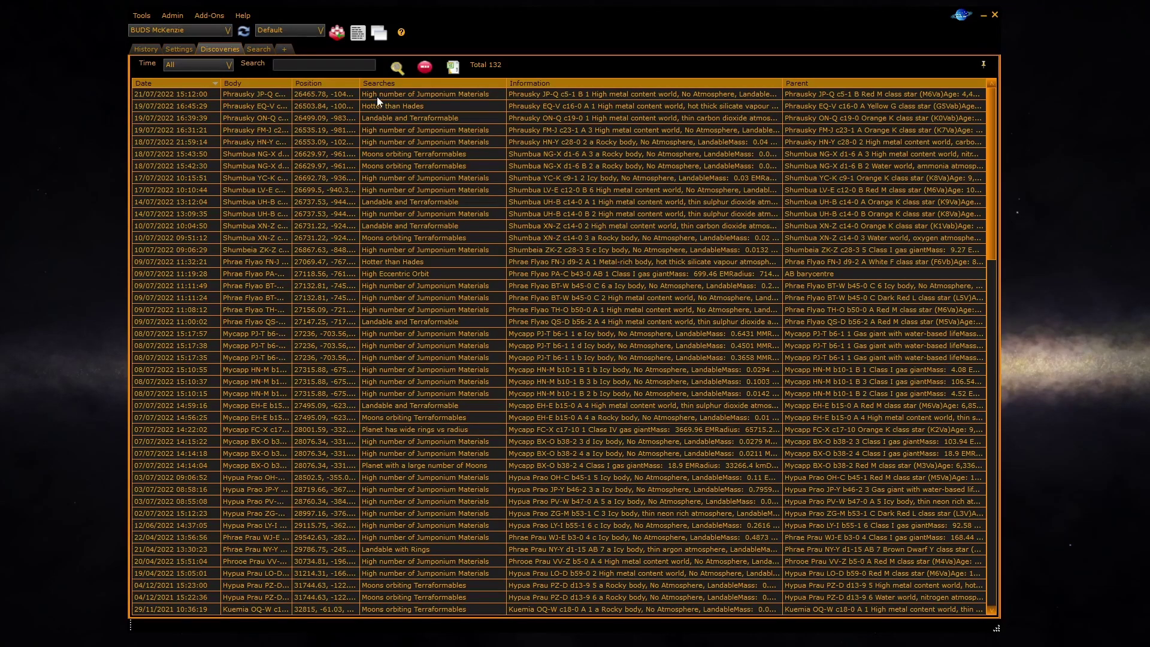
click(453, 66)
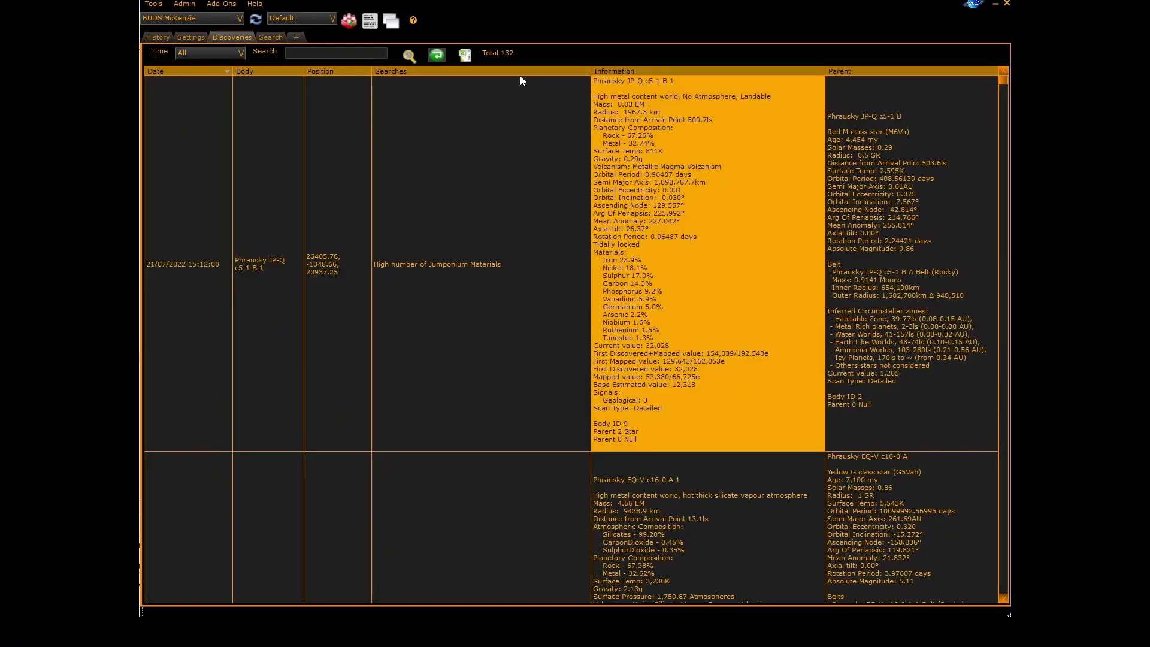
- Show the column-choice menu from the Discoveries column header
right_click(521, 76)
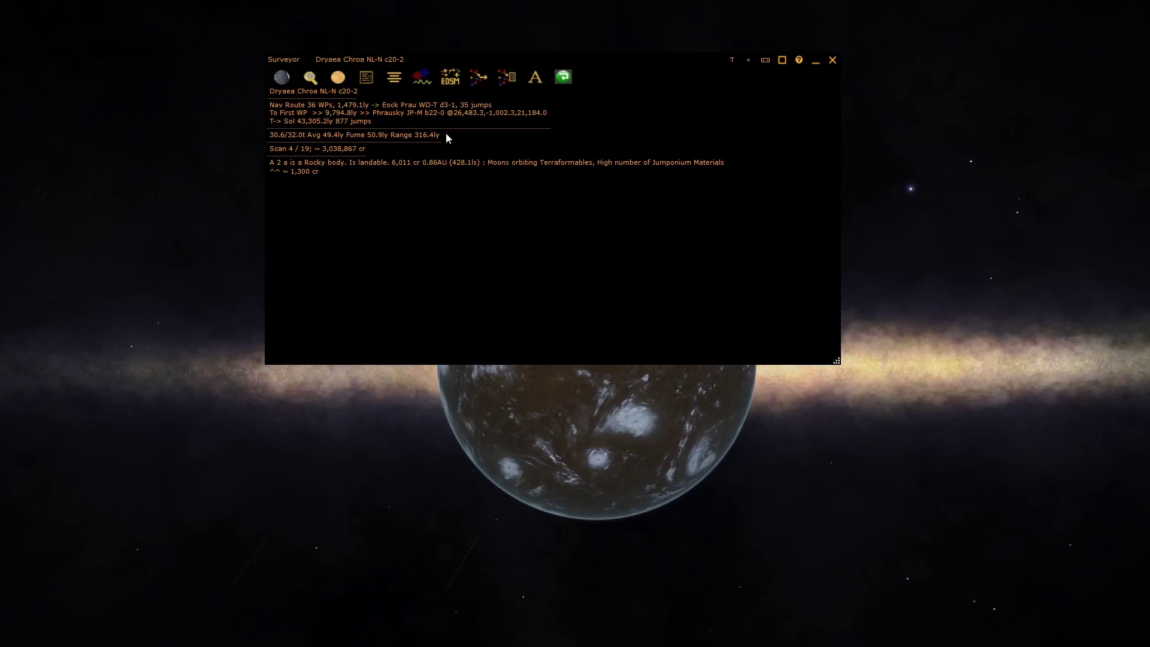
- Check the Surveyor's scan search, planet type and star type lists, then return to the main window
click(310, 77)
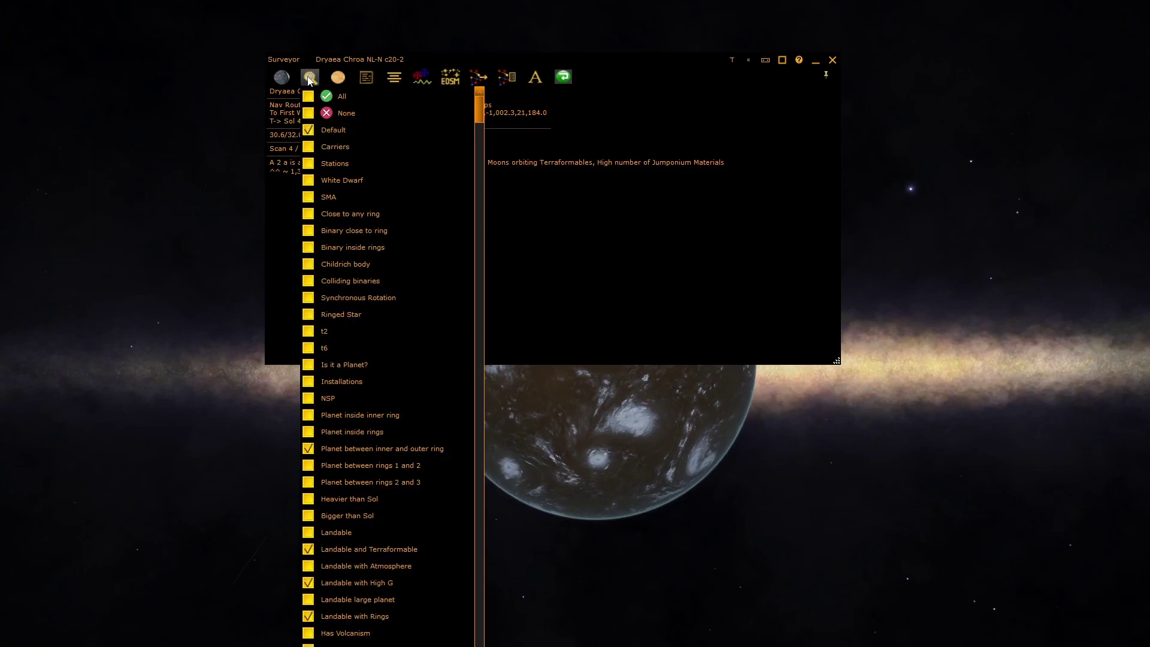
click(258, 75)
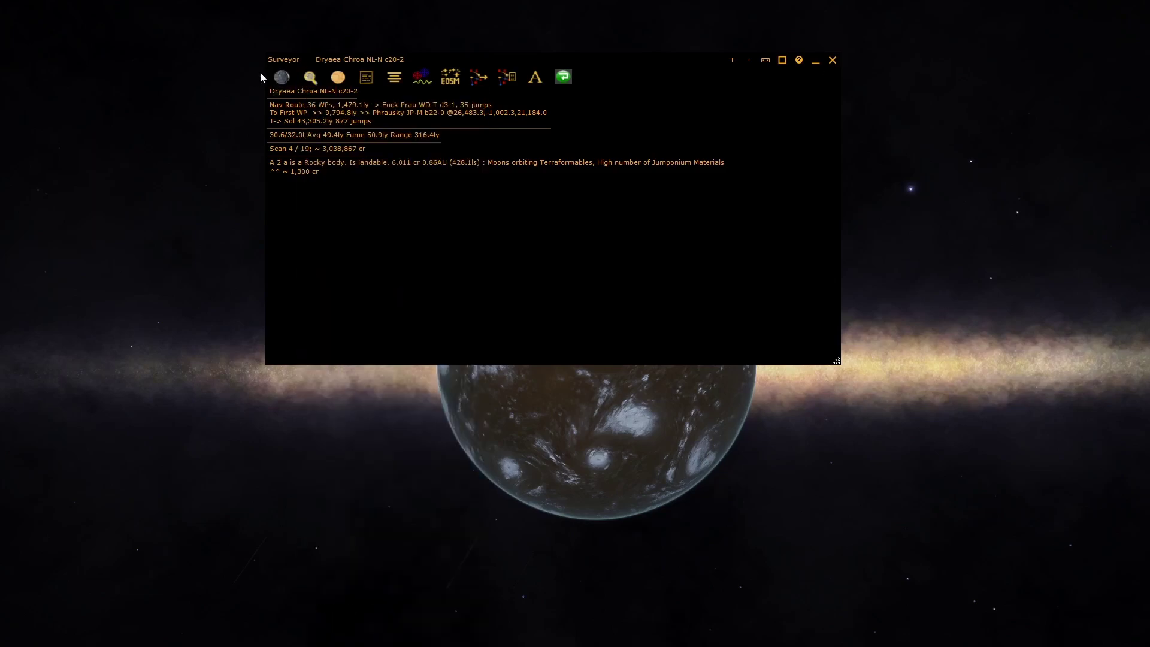
click(281, 78)
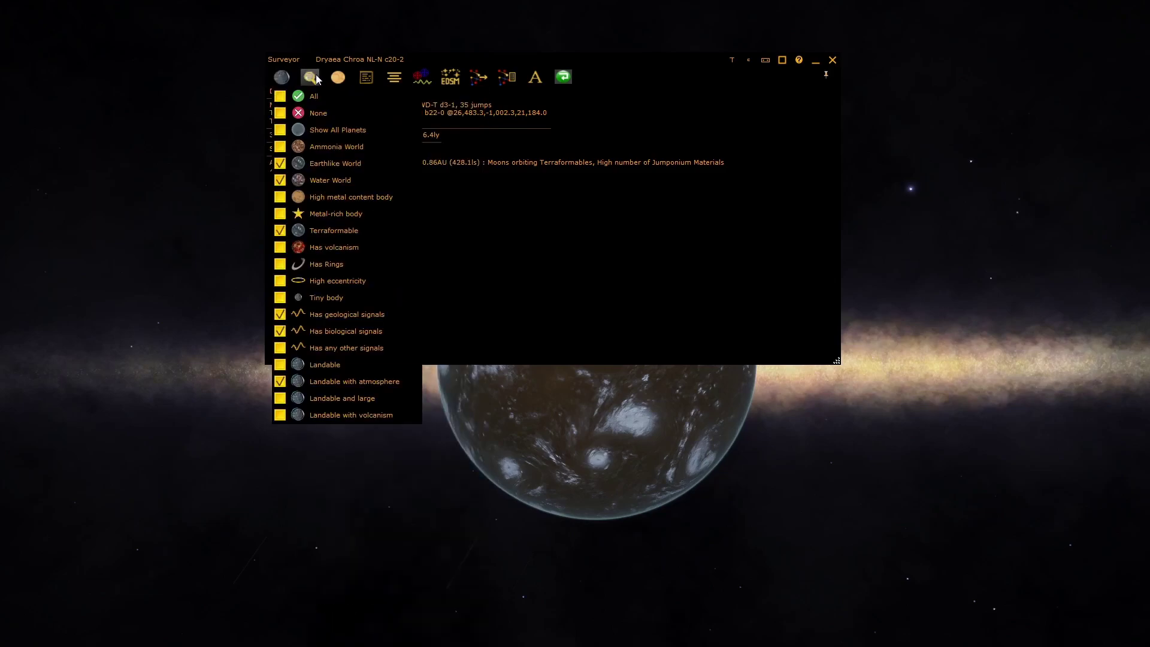
click(338, 78)
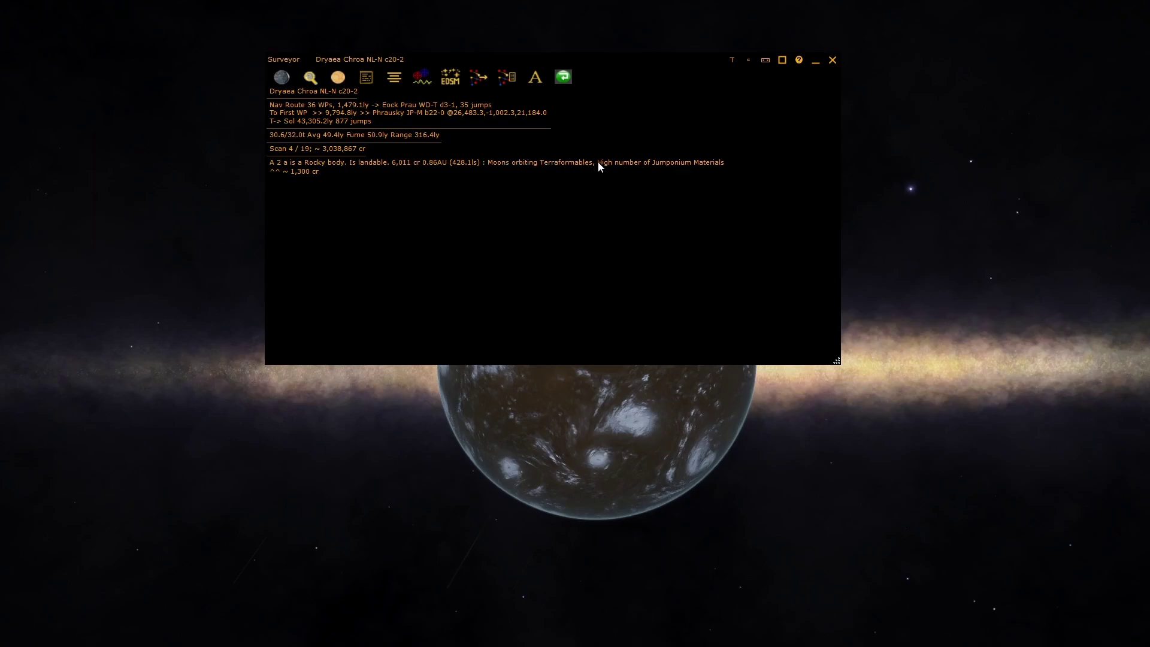
click(725, 162)
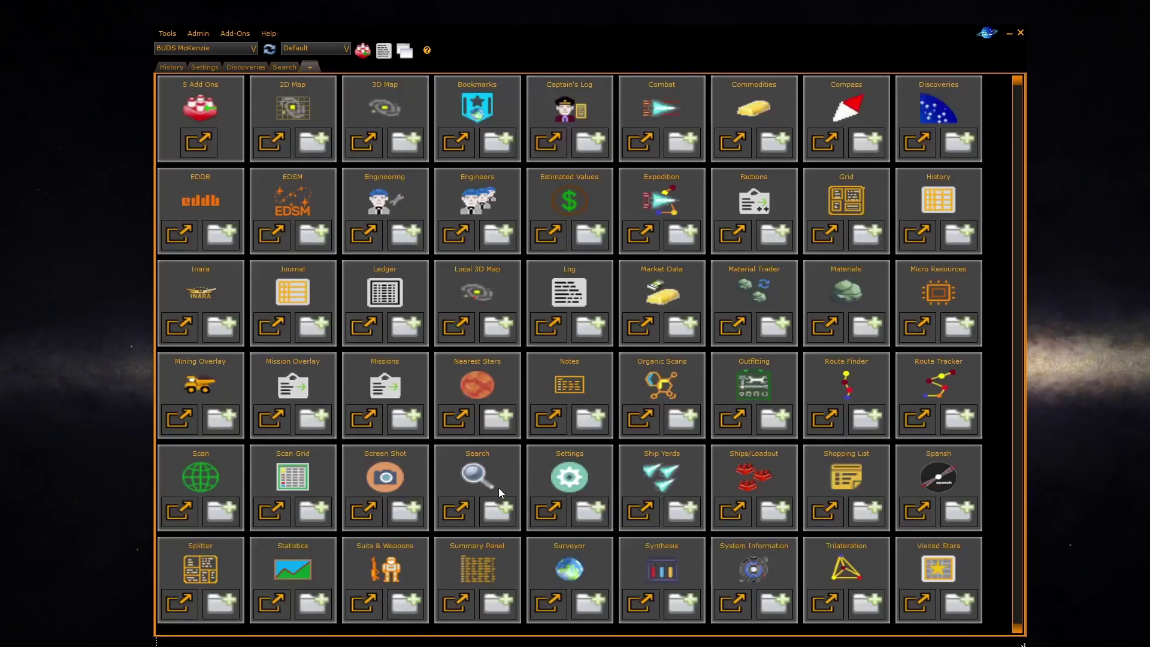
- Add a Search tab, load the Tidal Lock preset, and run it for 912 of 5735 scans
click(282, 66)
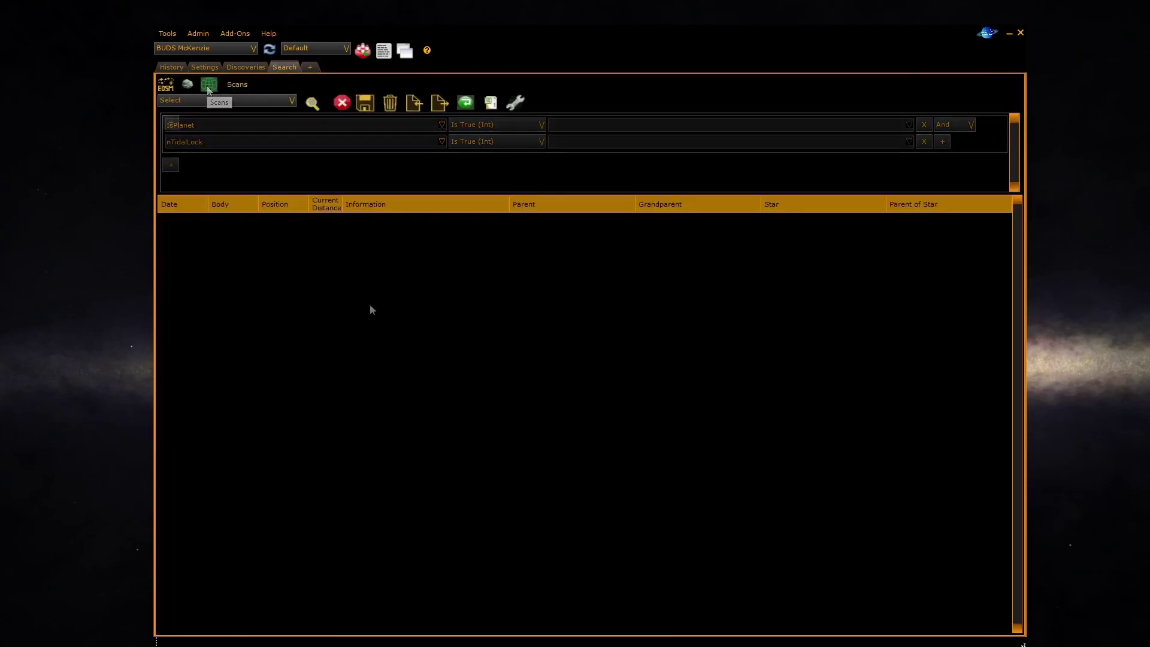
click(282, 100)
click(198, 565)
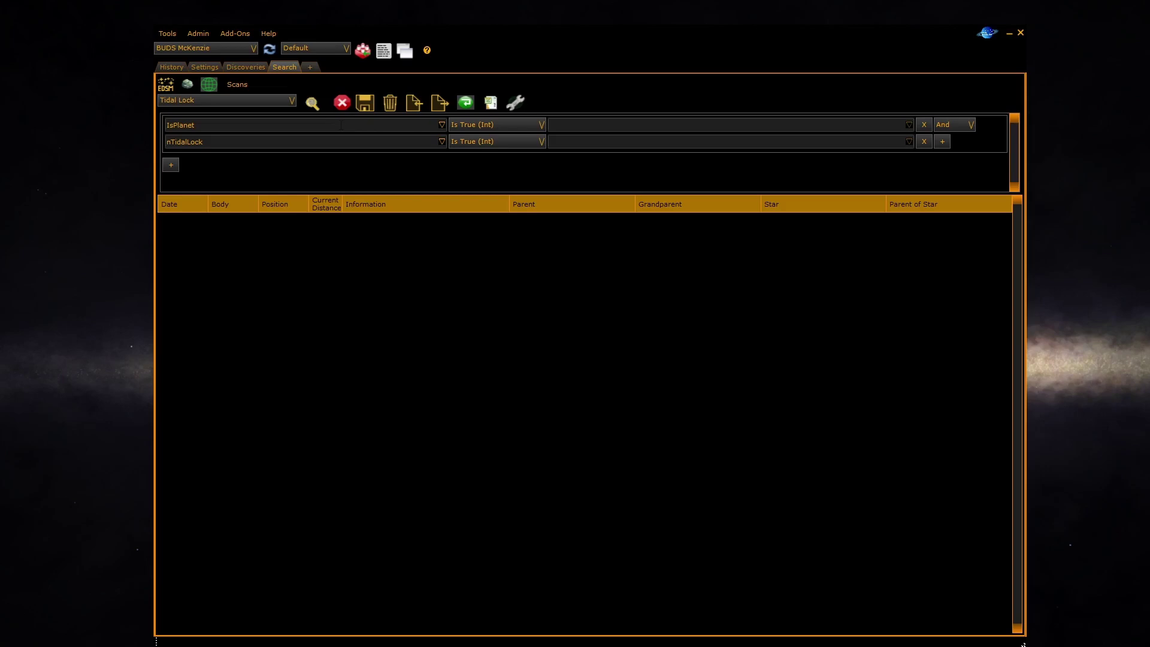
click(314, 106)
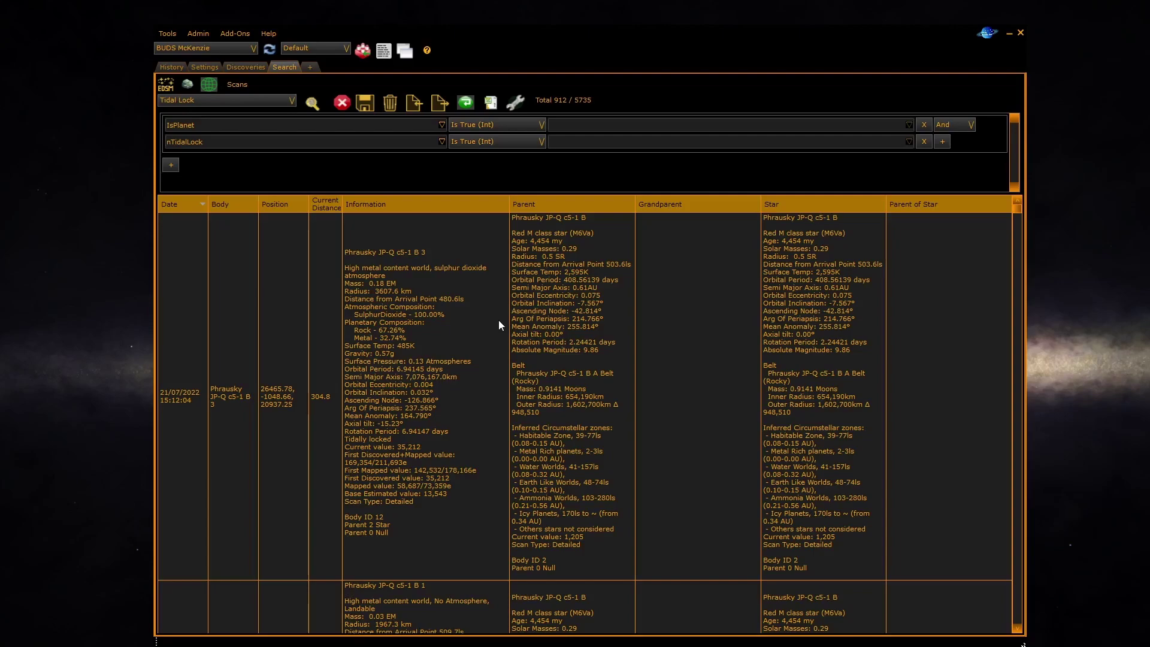
- Clear the Tidal Lock conditions and add a single IsPlanet condition via 'IsPl'
click(344, 105)
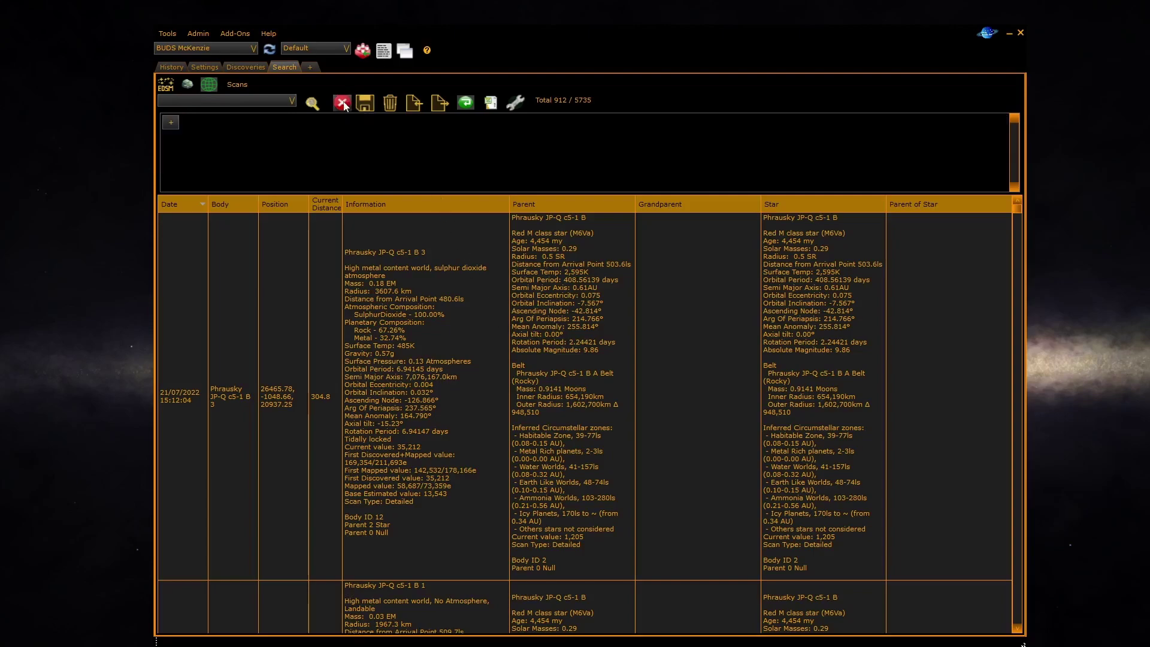
click(174, 126)
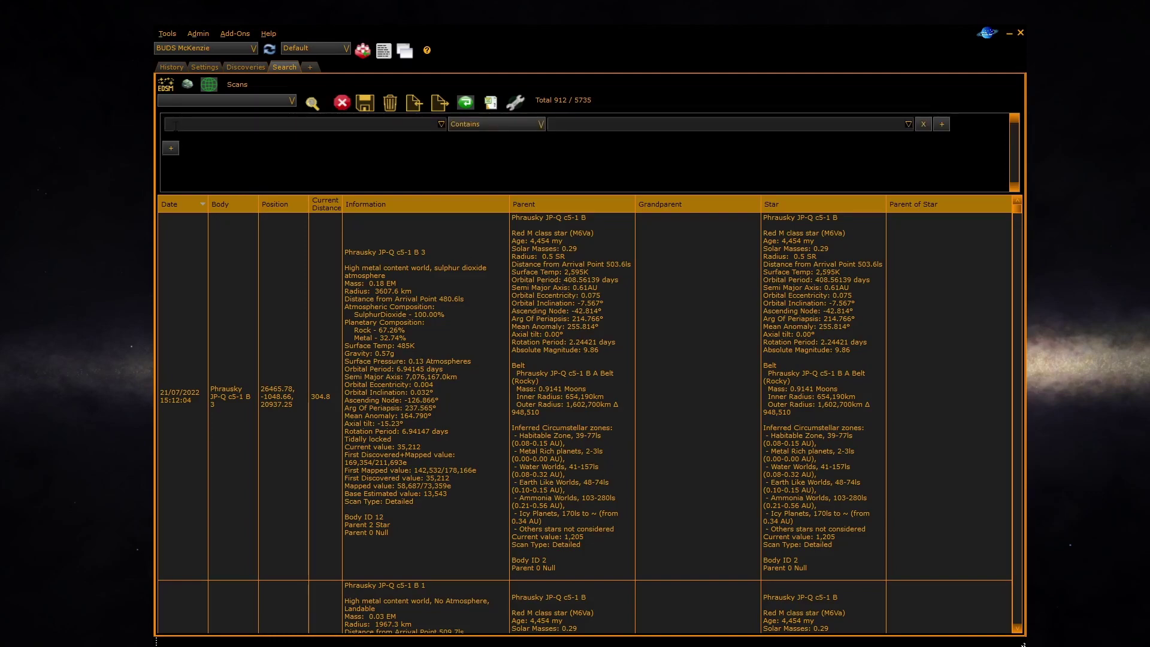
click(239, 126)
text(IsP)
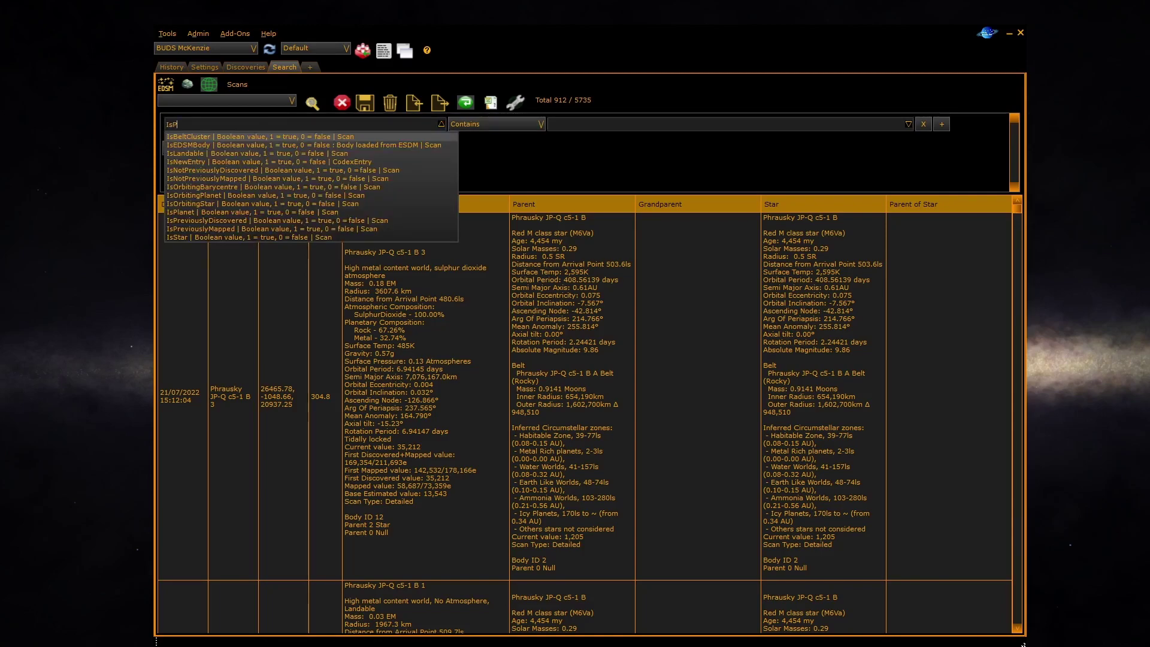
text(l)
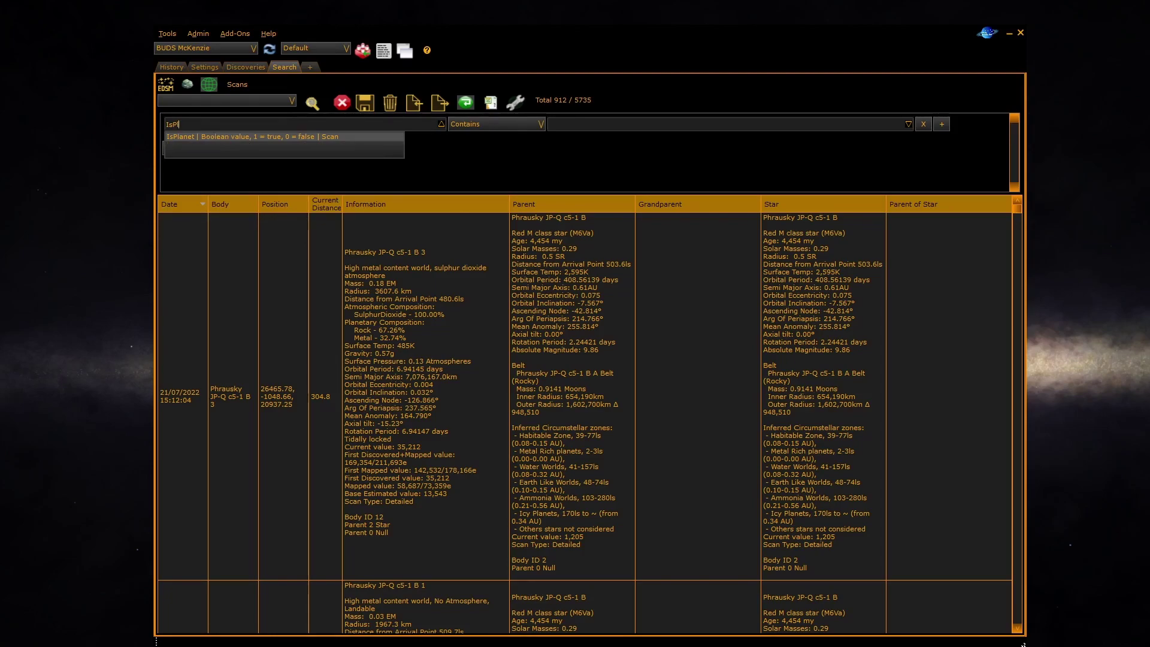
click(232, 136)
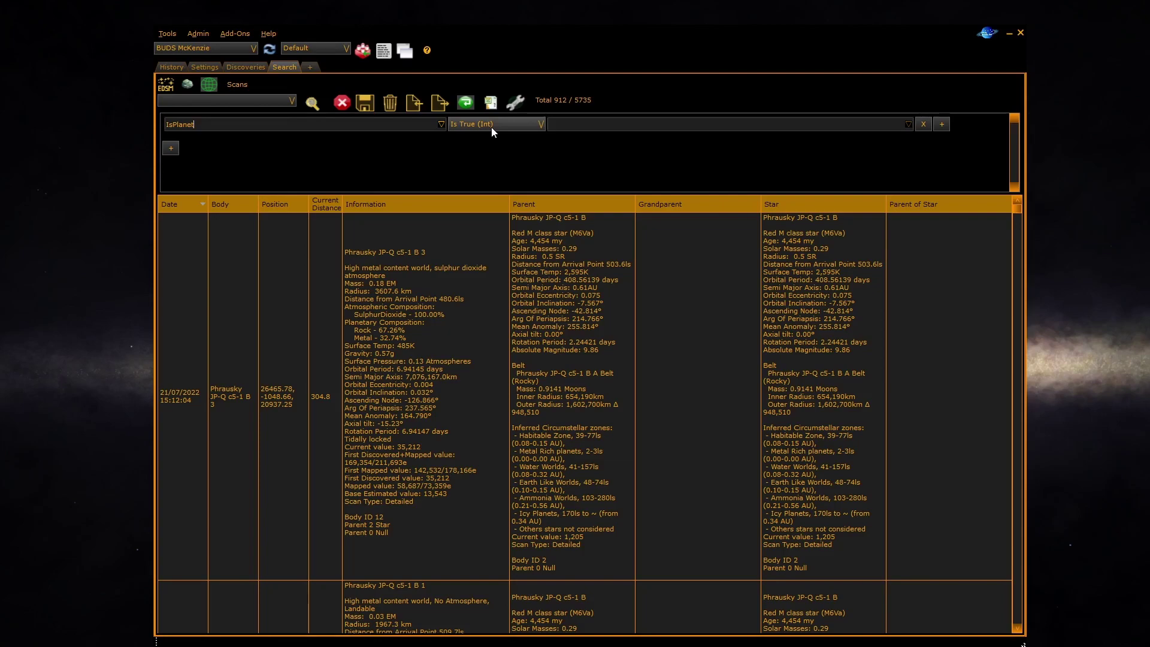
- Add an nTidalLock Is True condition after the IsPlanet row, joined by Or
click(941, 125)
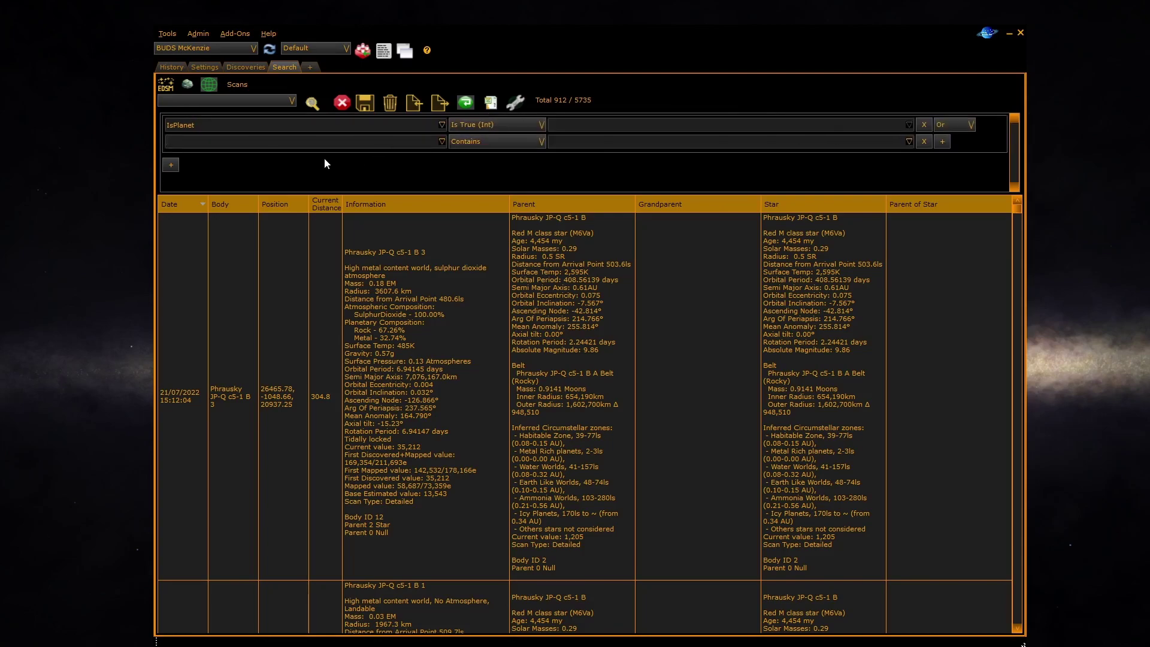
text(nT)
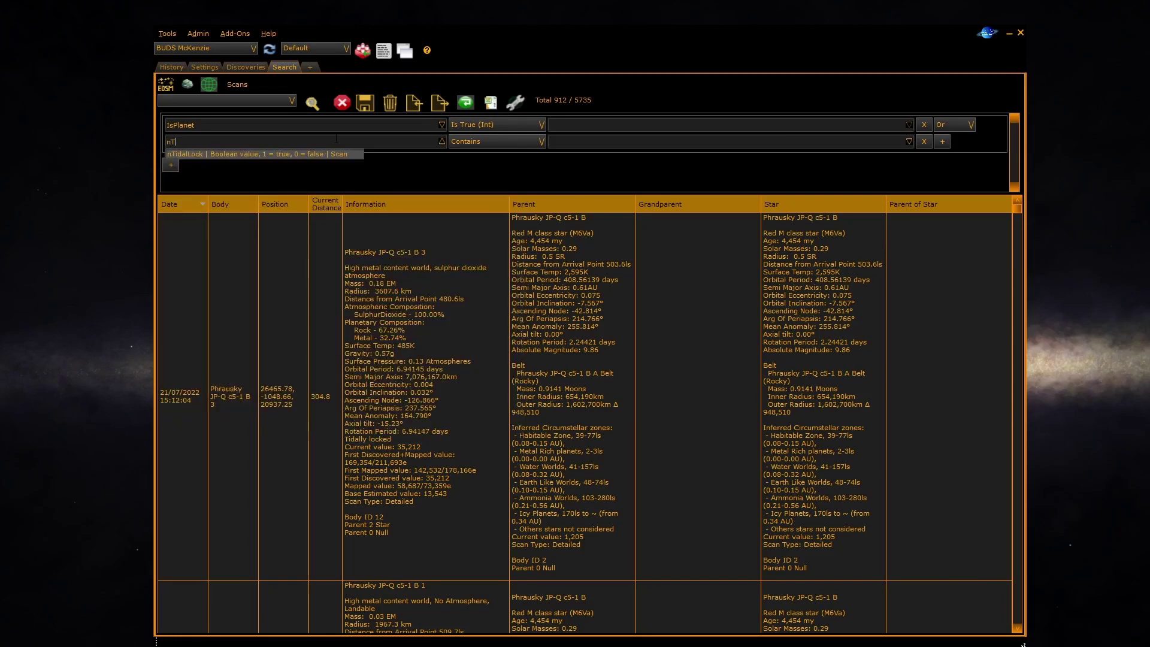
click(308, 155)
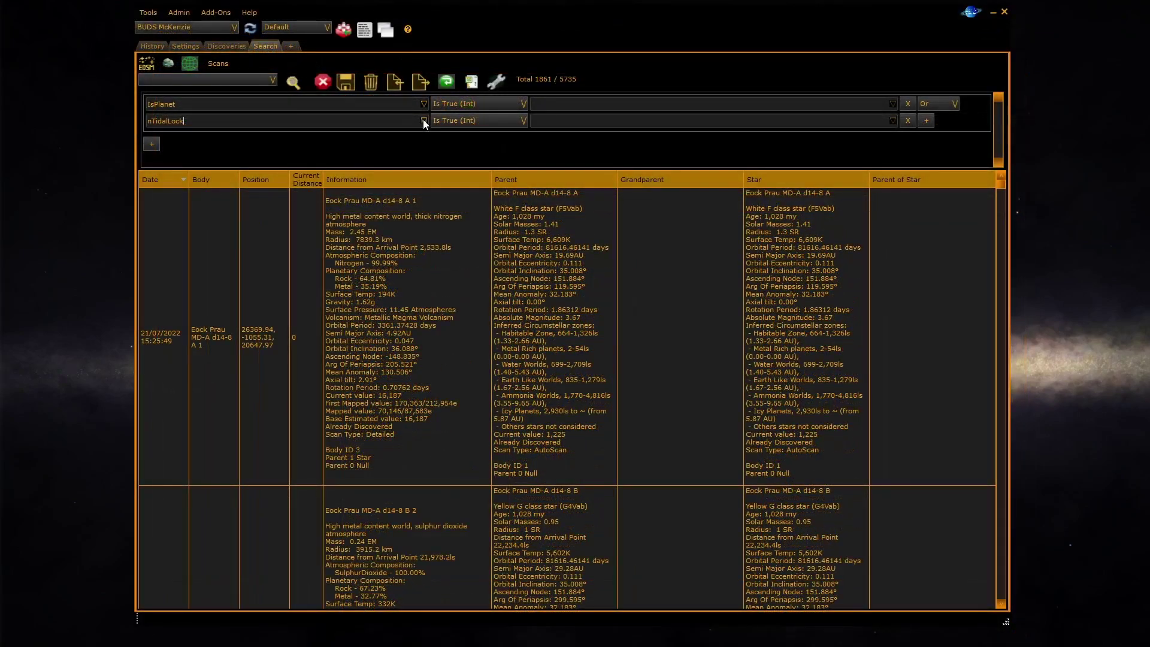
- Show the field choices for the second condition
click(424, 120)
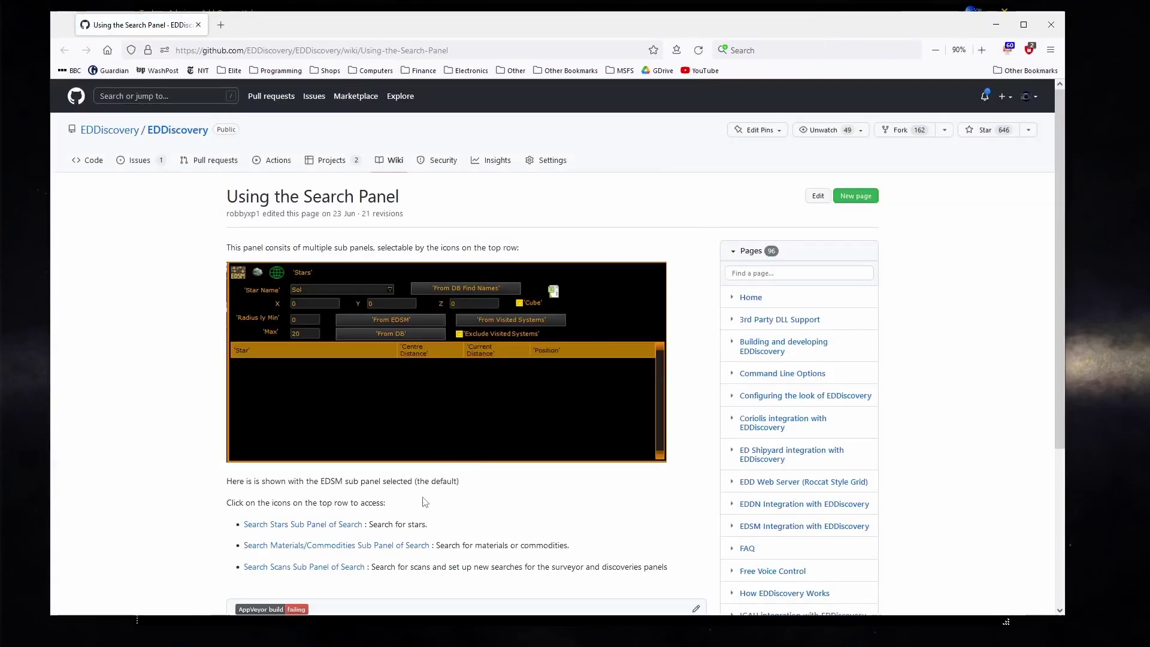
- Open the wiki's Search Scans Sub Panel page and scroll to its scan properties table
click(324, 568)
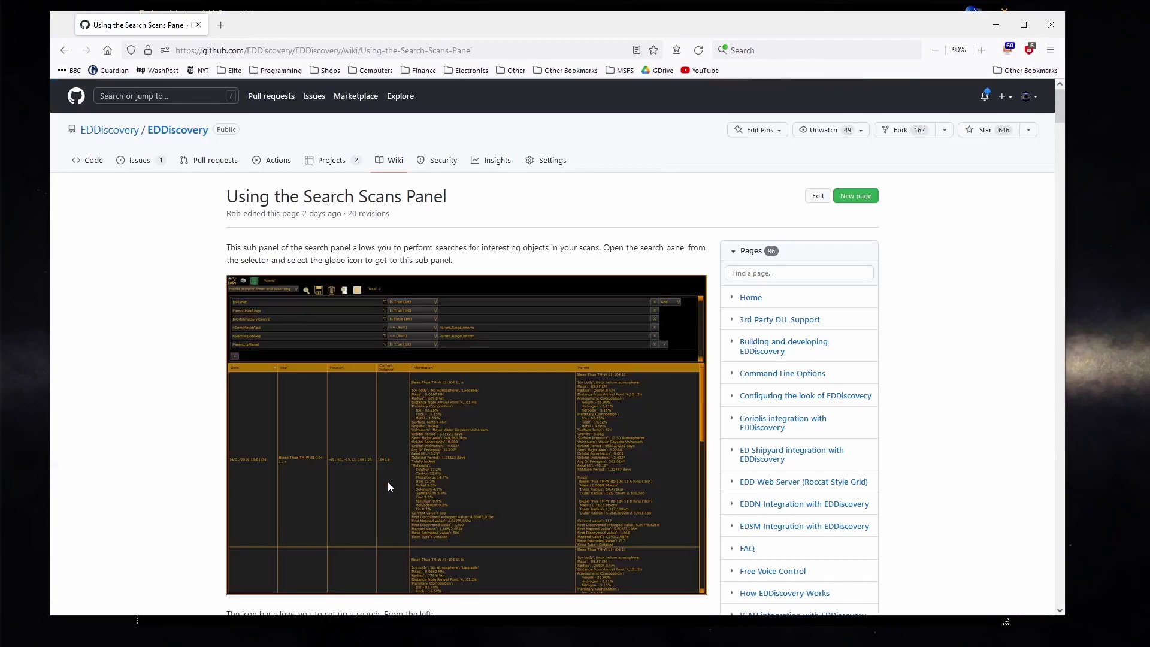
scroll(387, 483, down, 7)
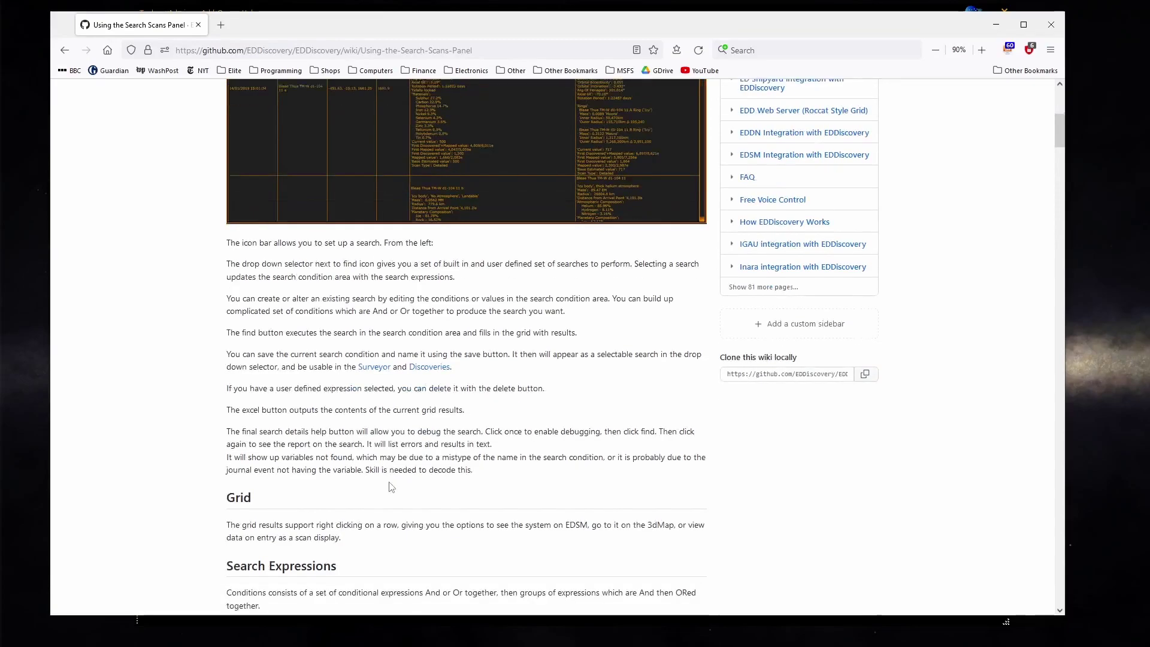
scroll(389, 487, down, 17)
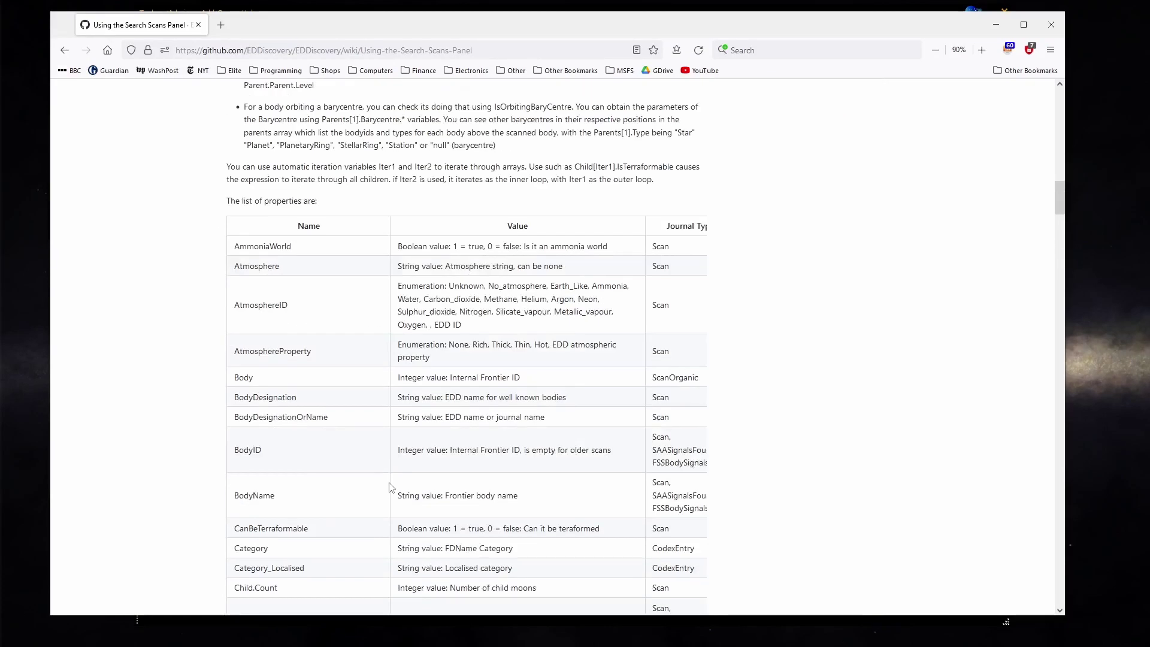
scroll(389, 487, down, 6)
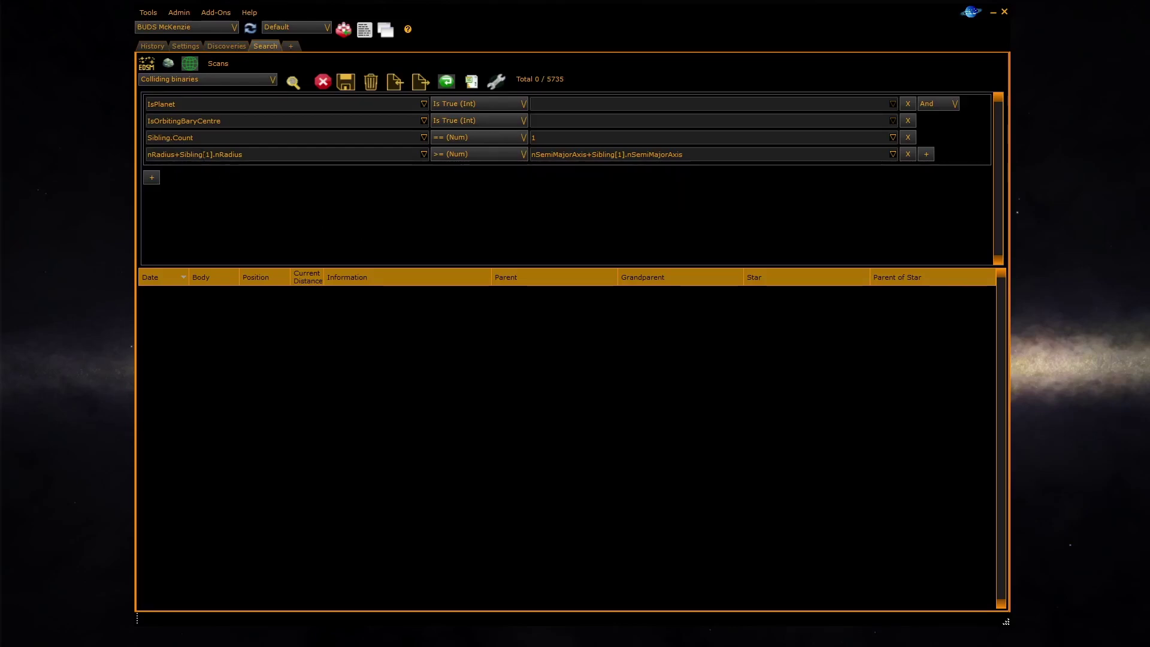
- Step to the next saved search in the preset list
key(Down)
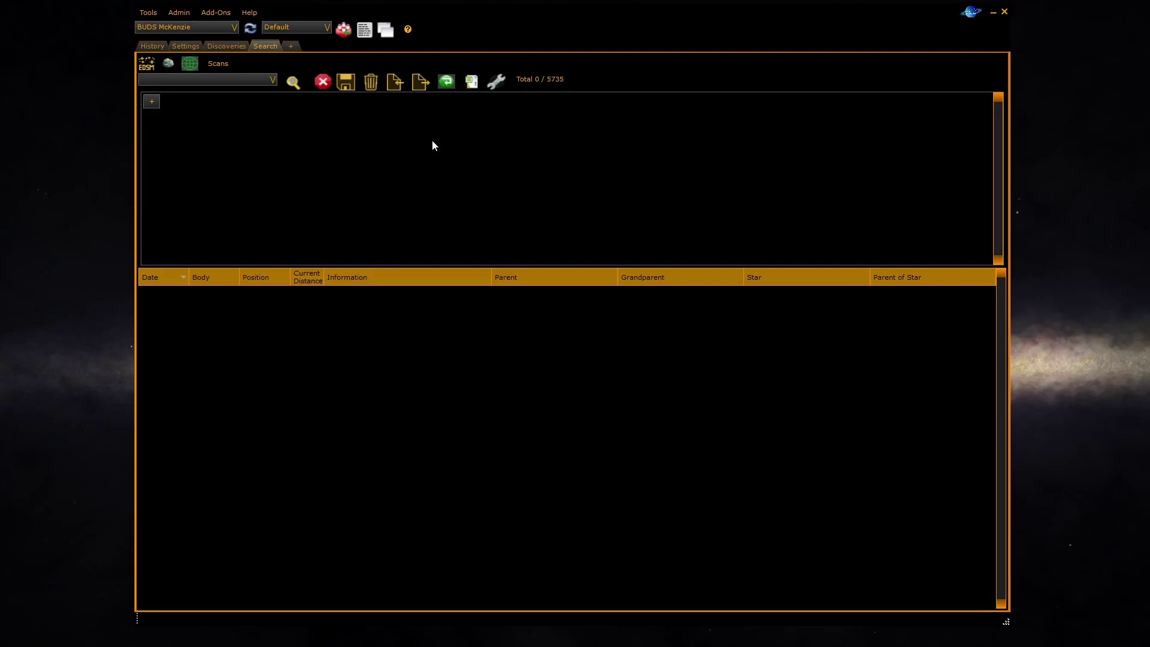
- Load Tiny Moon, raise its nRadius limit from 300000 to 600000, and run it
click(272, 80)
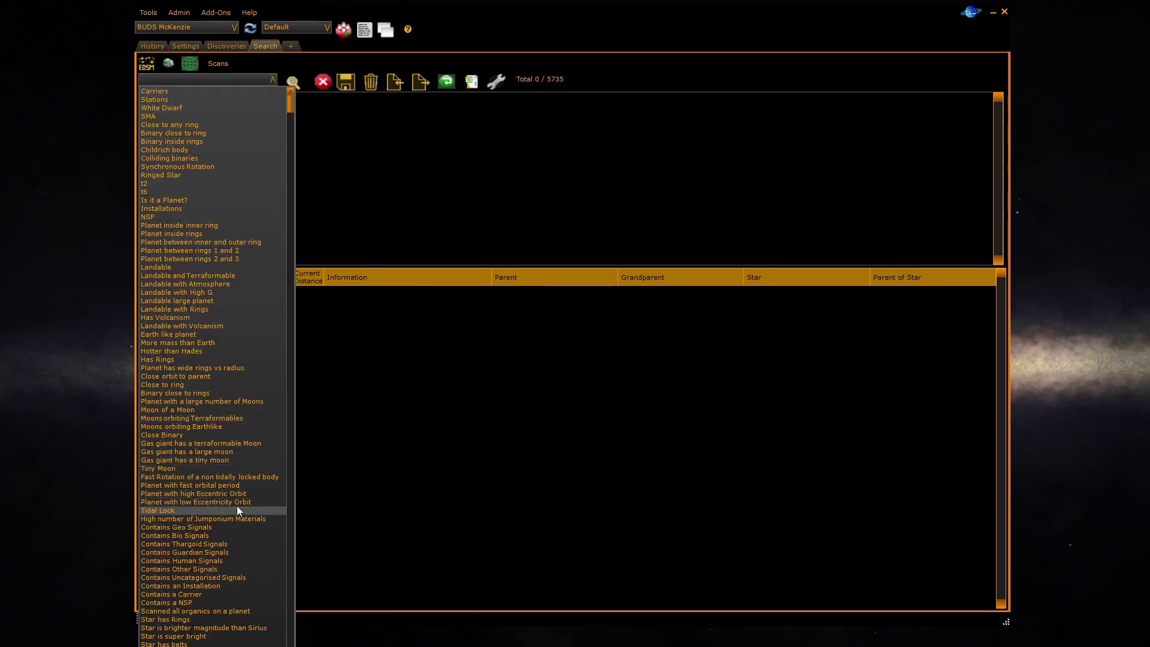
click(243, 468)
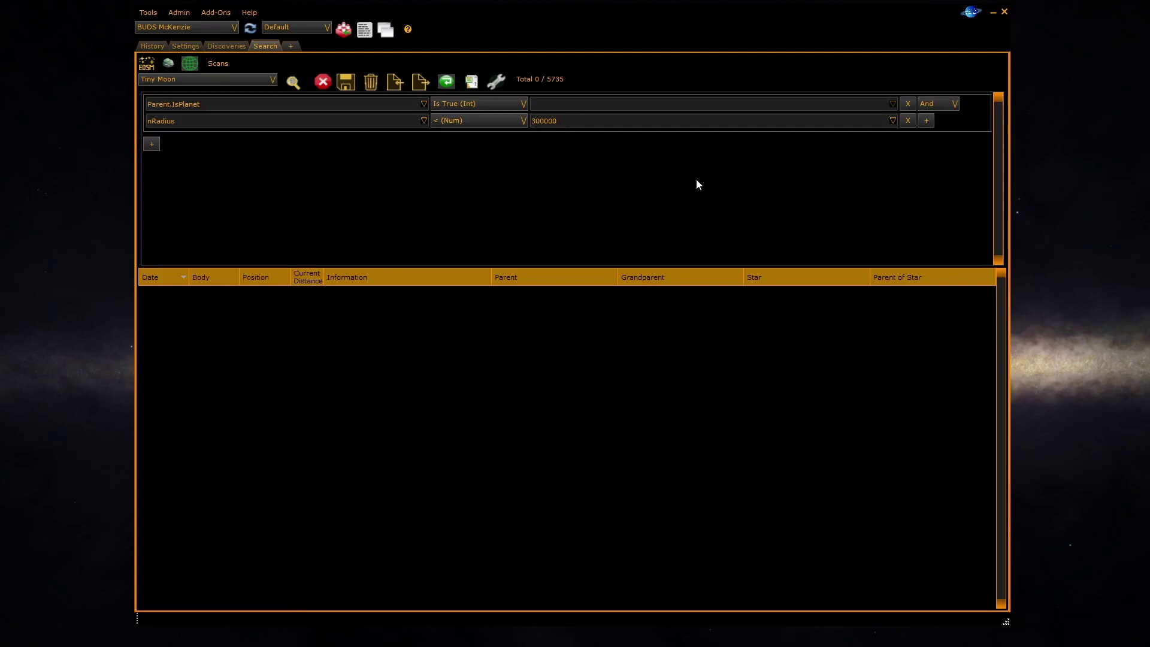
key(BackSpace)
text(6)
click(299, 87)
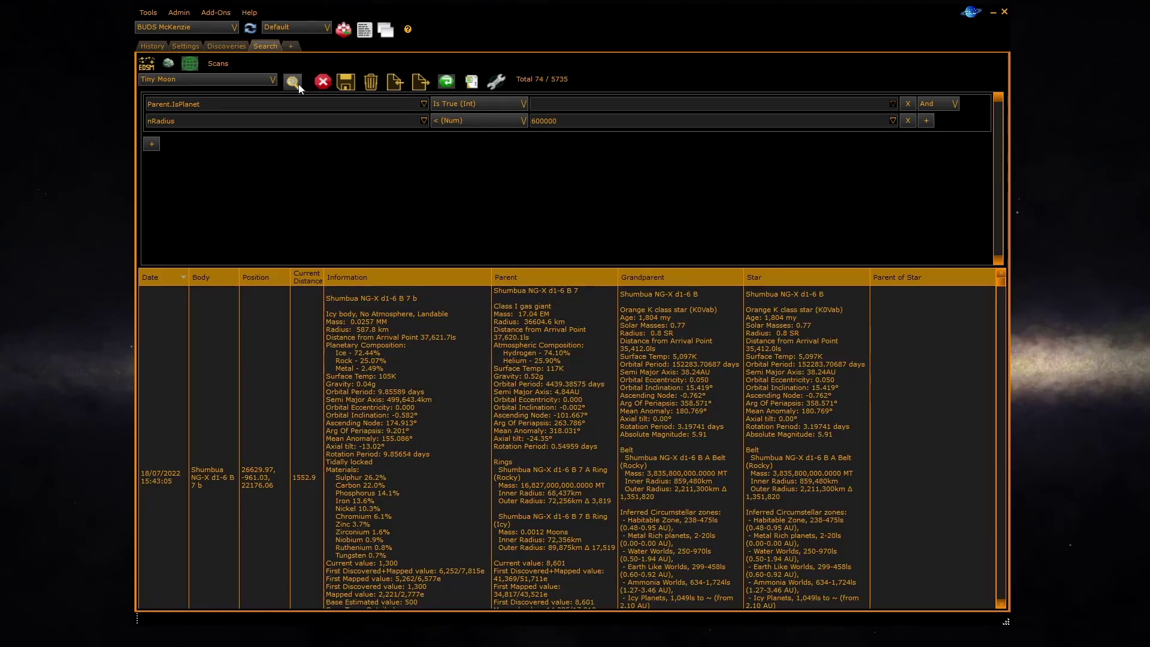
- Save the modified search as 'Slighly larger moon'
click(347, 83)
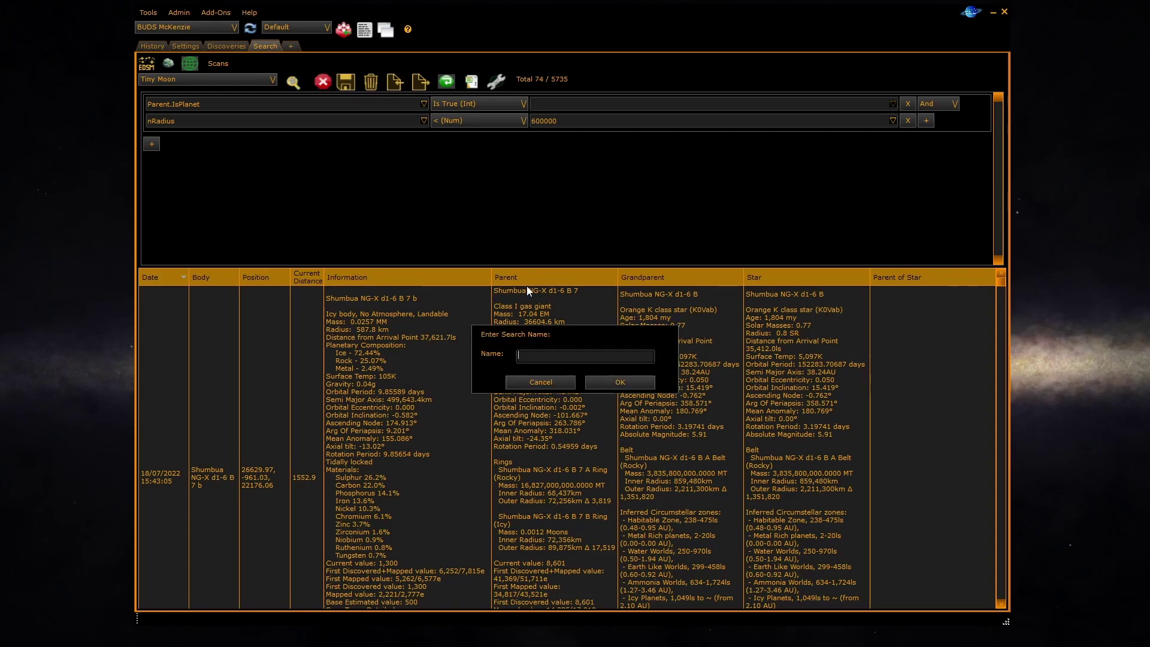
text(Slighly larger moon)
click(643, 385)
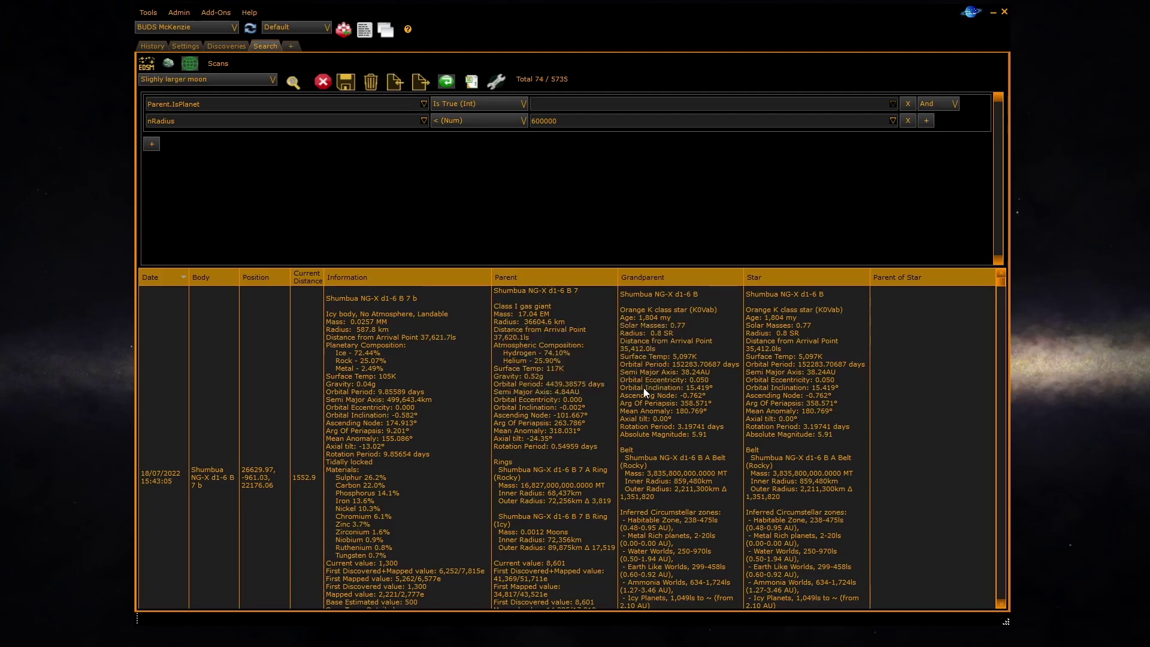
- Check the new entry in the saved searches, then show Discoveries with its search checklist
click(258, 80)
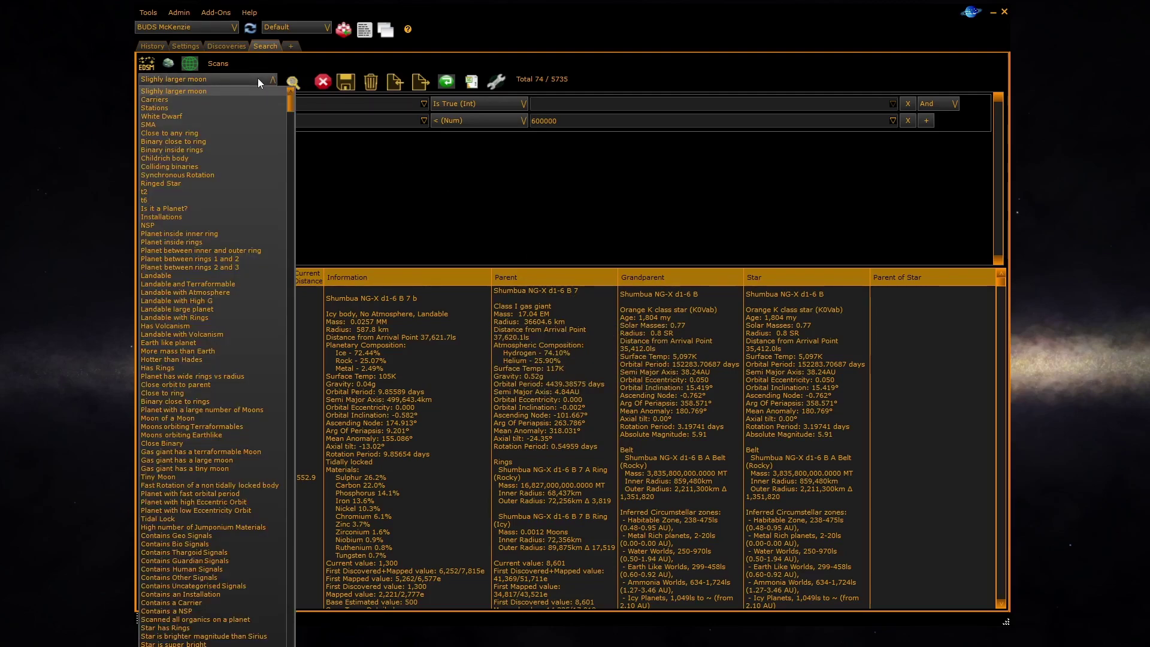
click(227, 47)
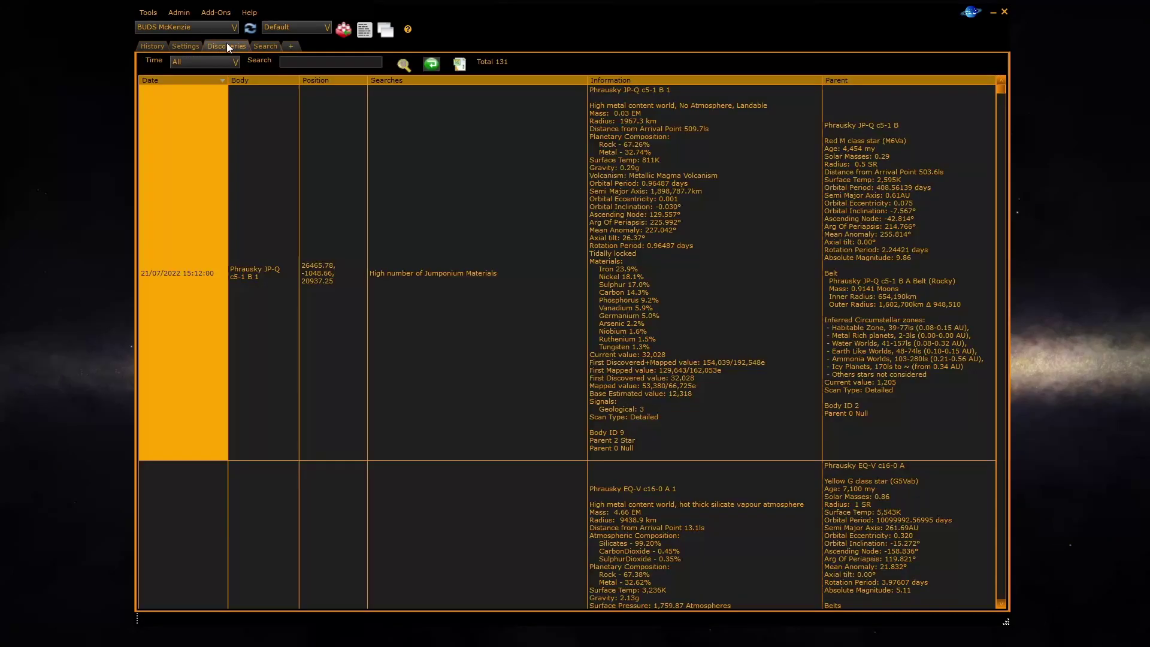
click(405, 65)
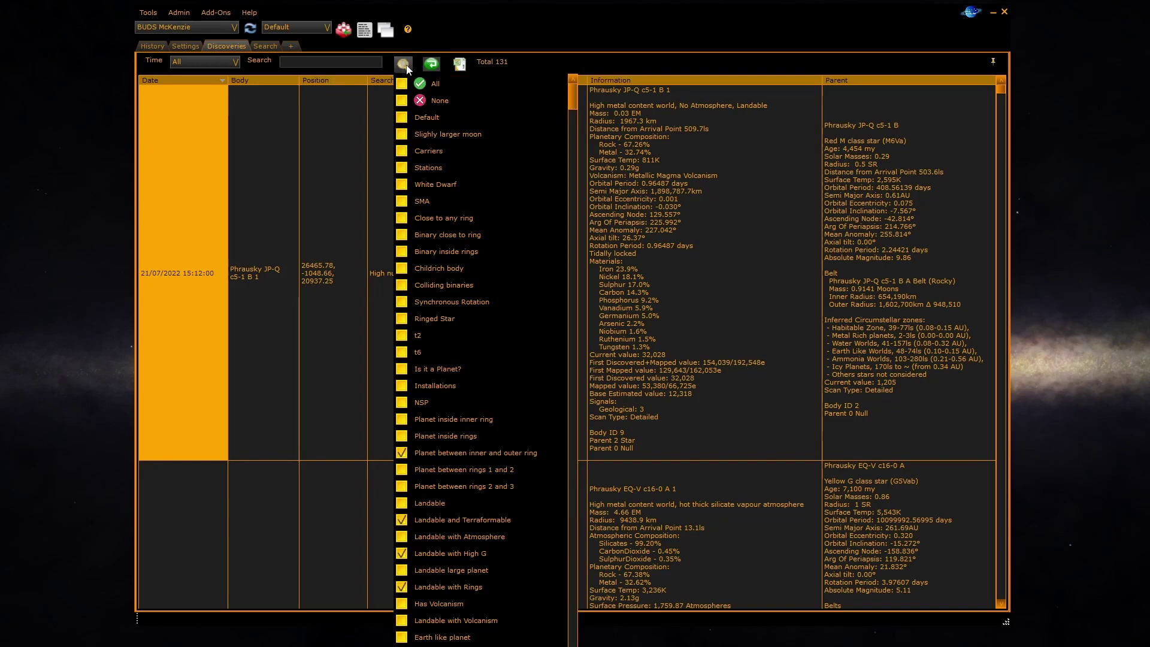
- Clear the Slighly larger moon conditions, load Stations, and cancel deleting it
click(438, 139)
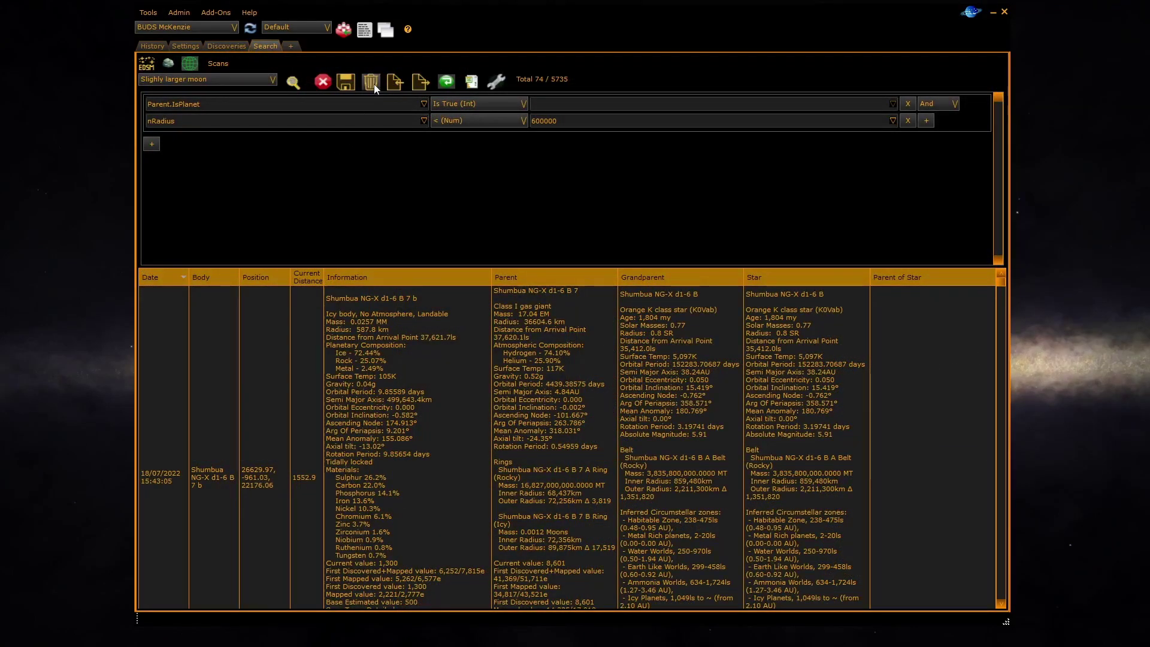
click(326, 86)
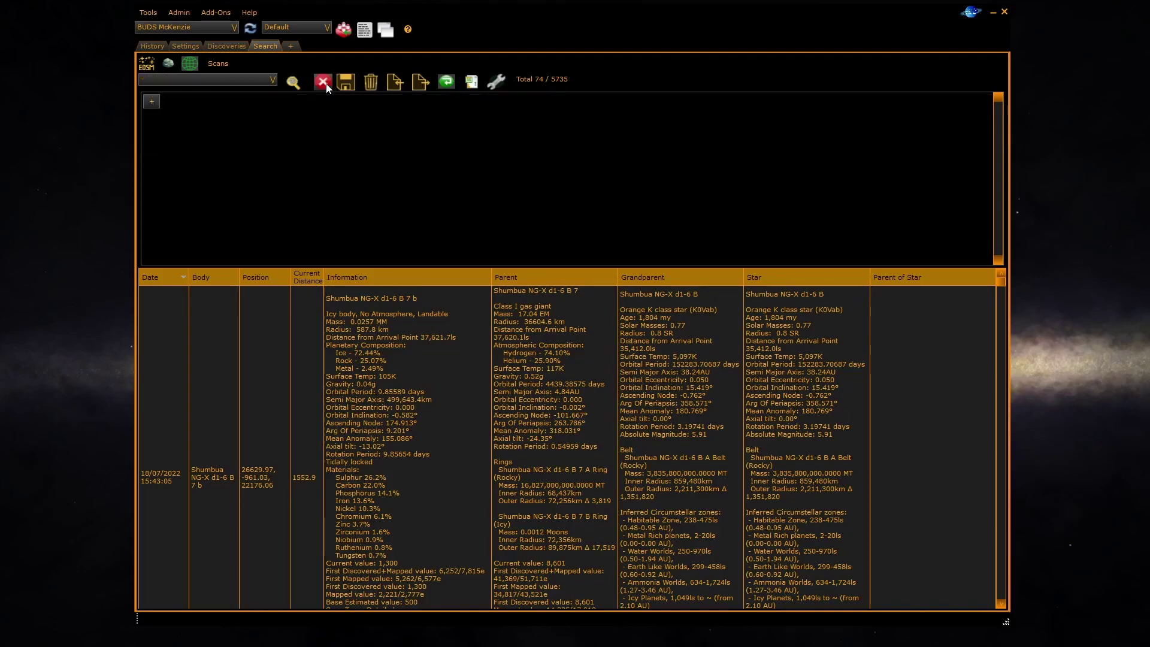
click(261, 78)
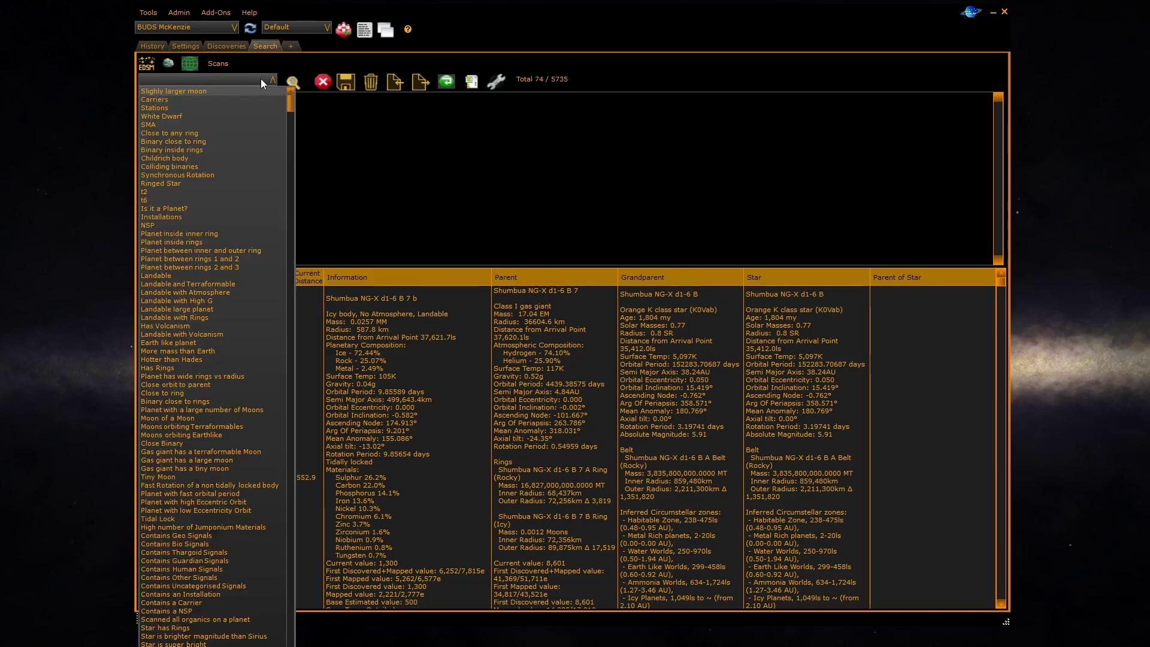
click(251, 105)
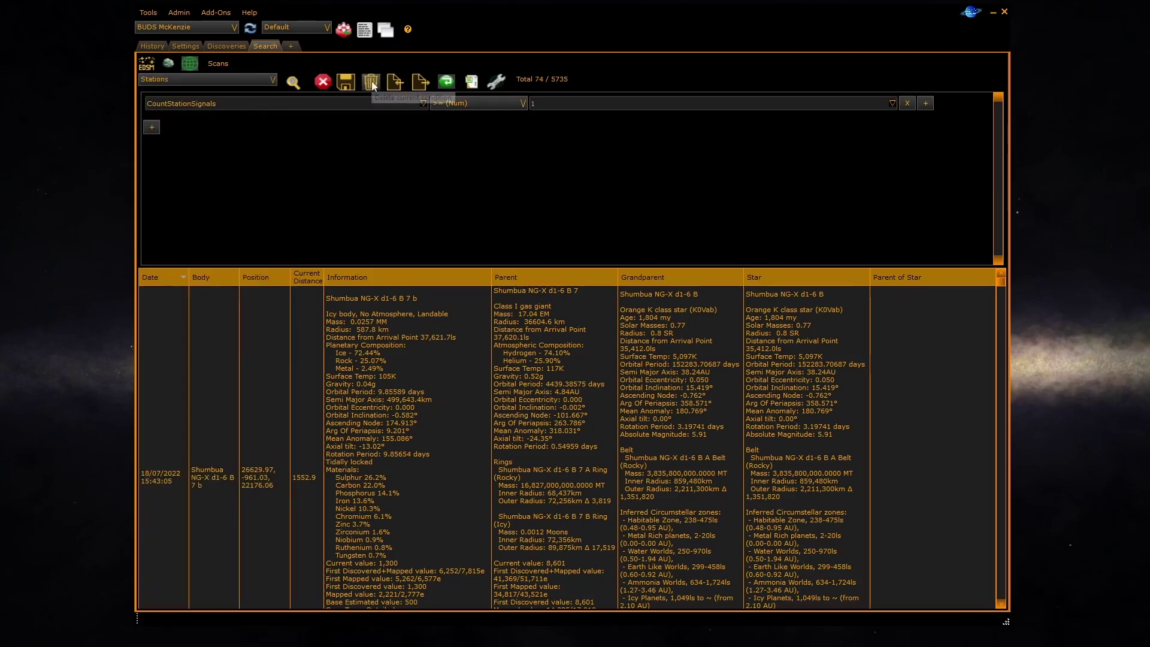
click(372, 81)
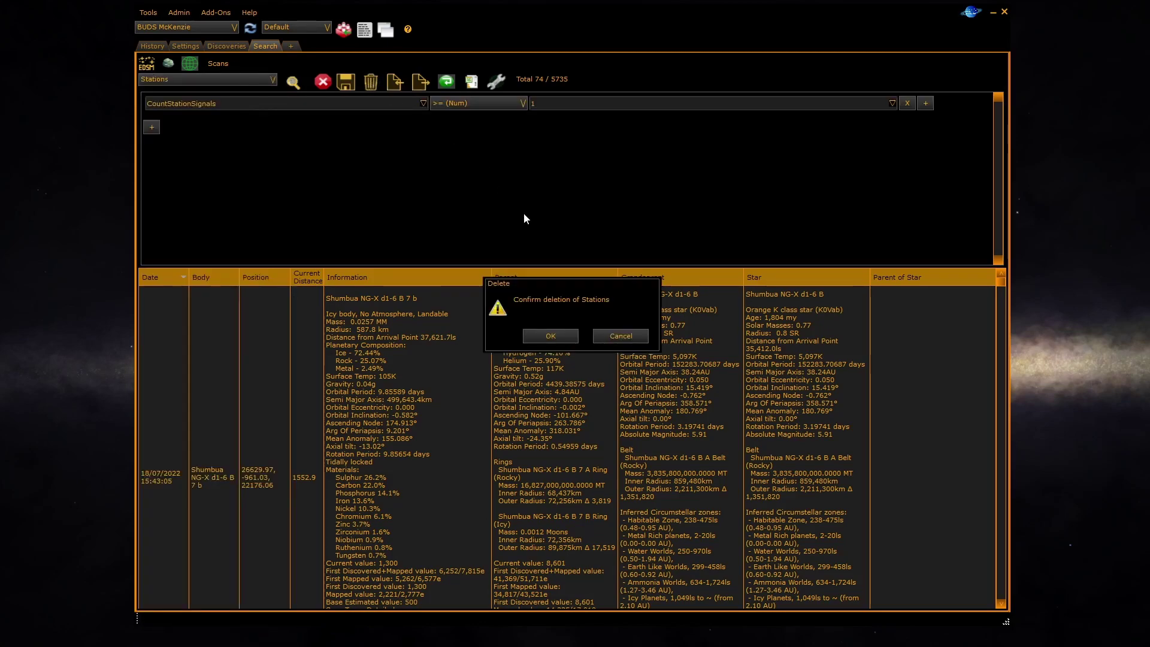
key(Escape)
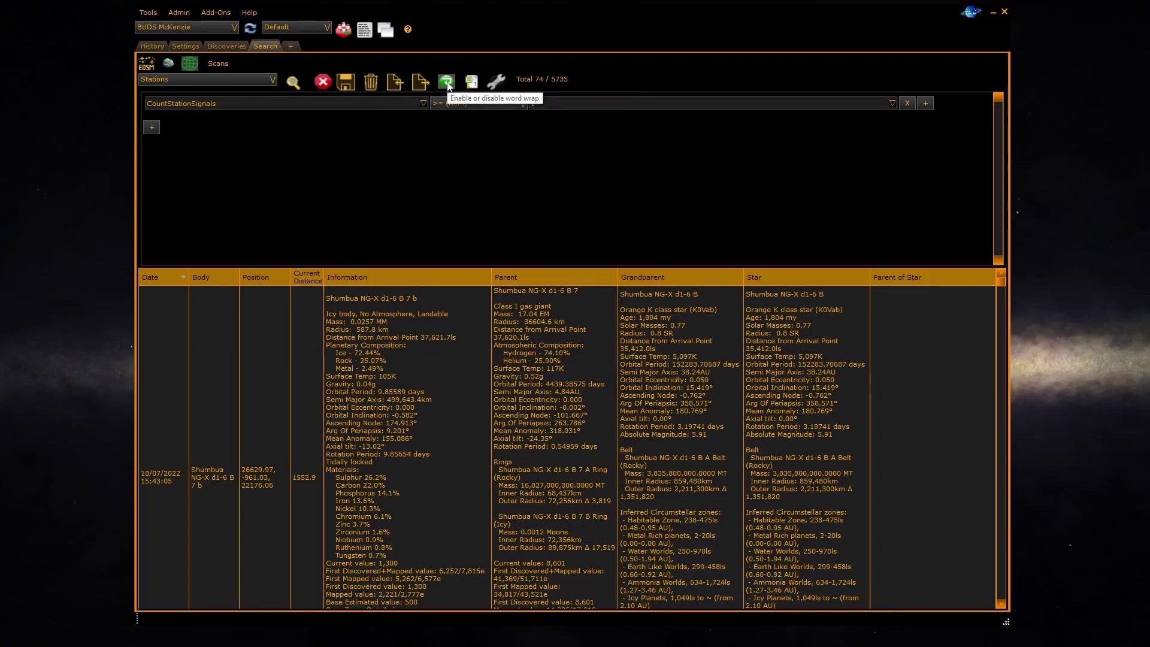
- Run the Stations search with debug enabled and view its debug log
click(494, 86)
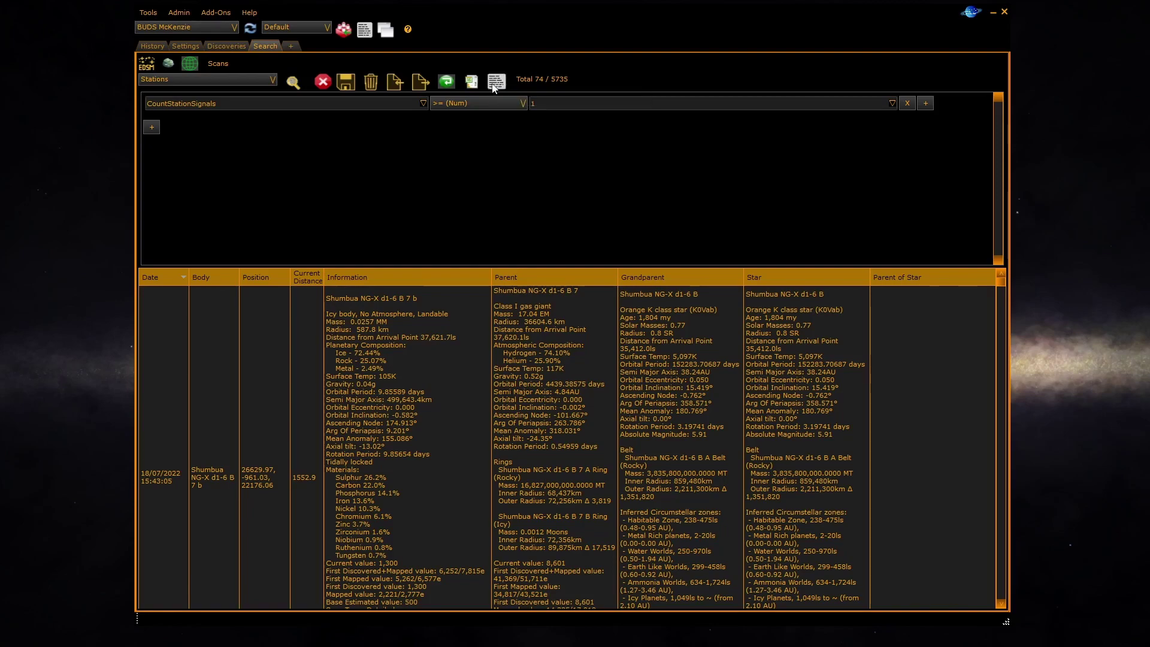
click(293, 82)
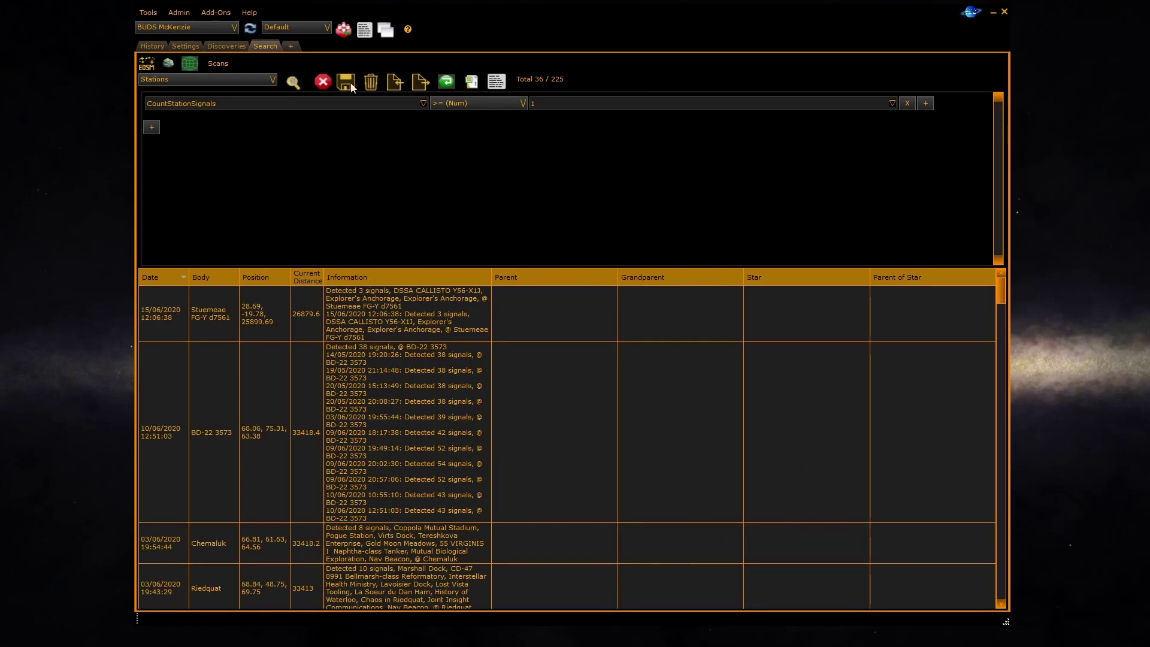
click(498, 83)
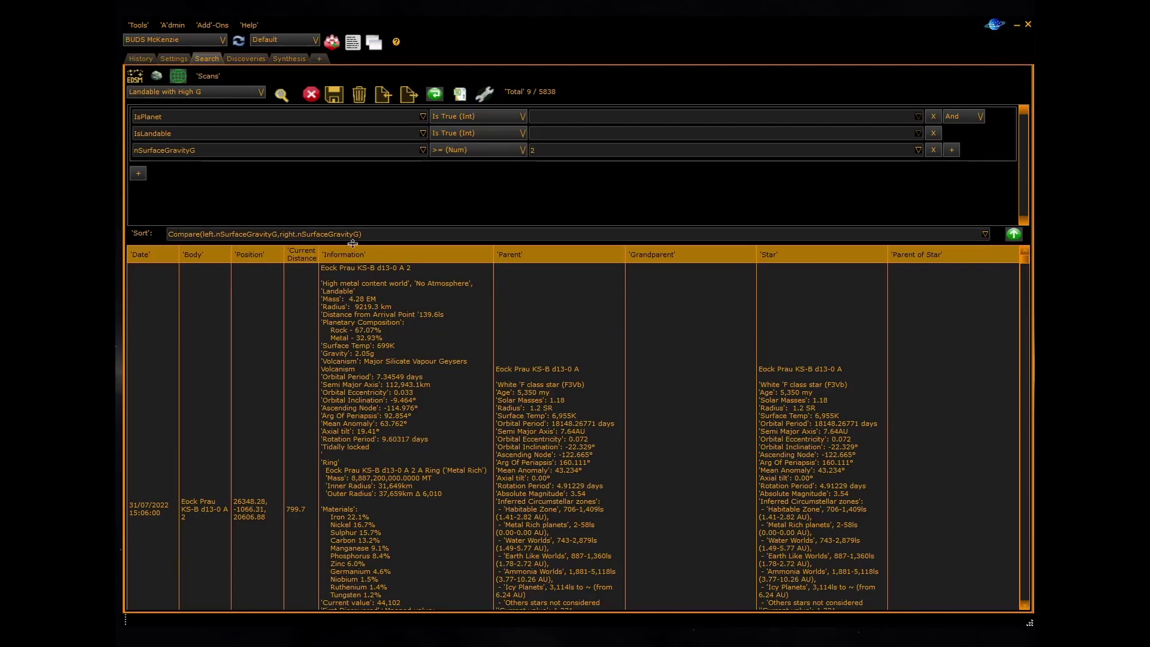
- Sort the High G results by Compare(left.nSurfaceGravityG,right.nSurfaceGravityG), lowest gravity first
click(986, 234)
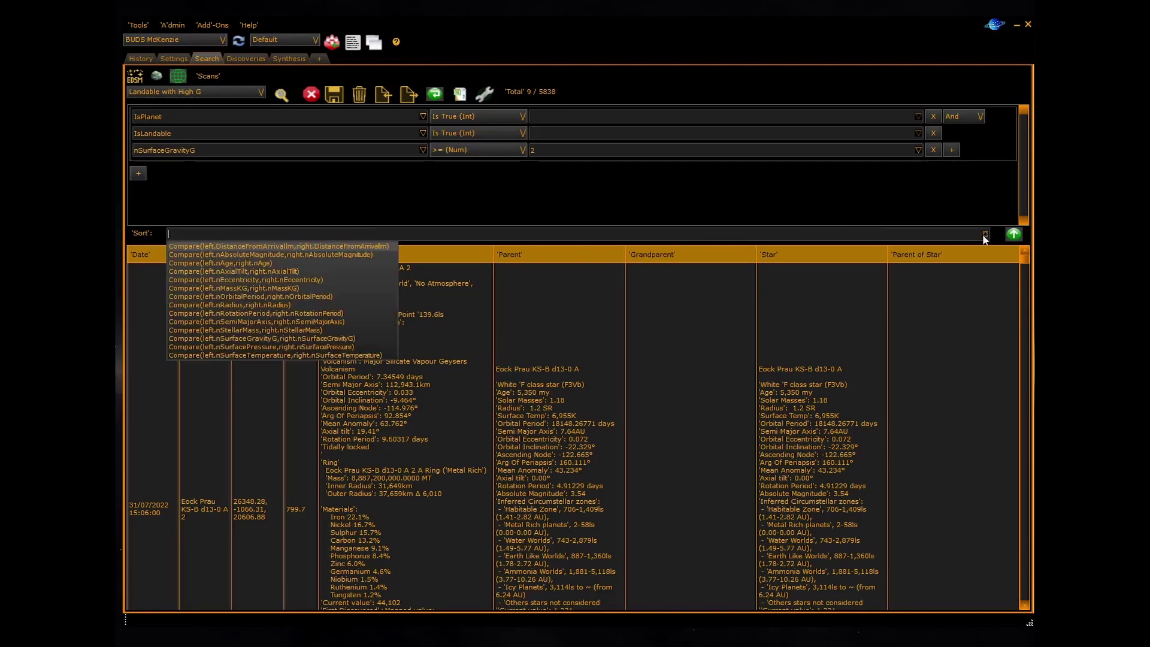
click(488, 233)
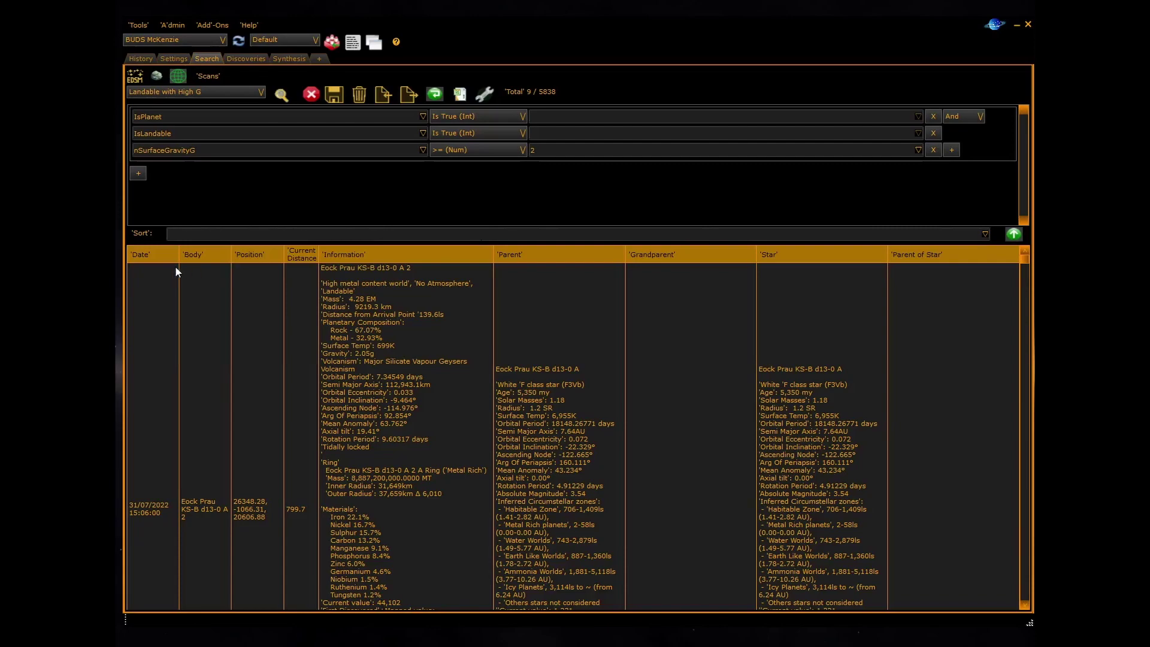
click(986, 234)
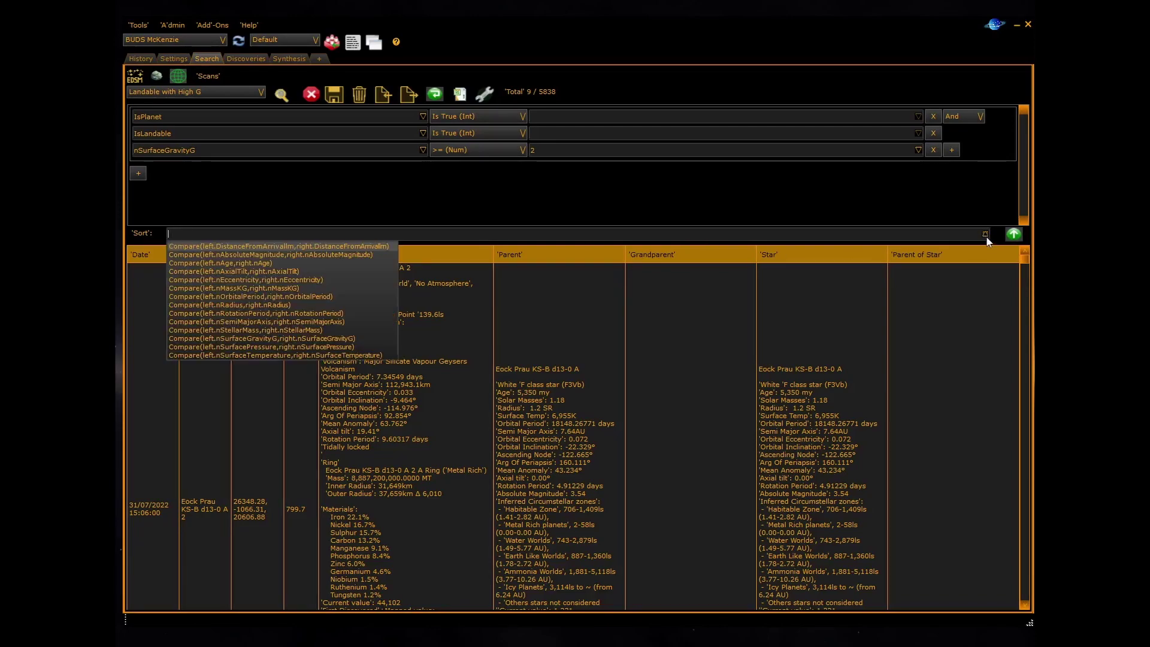
click(314, 339)
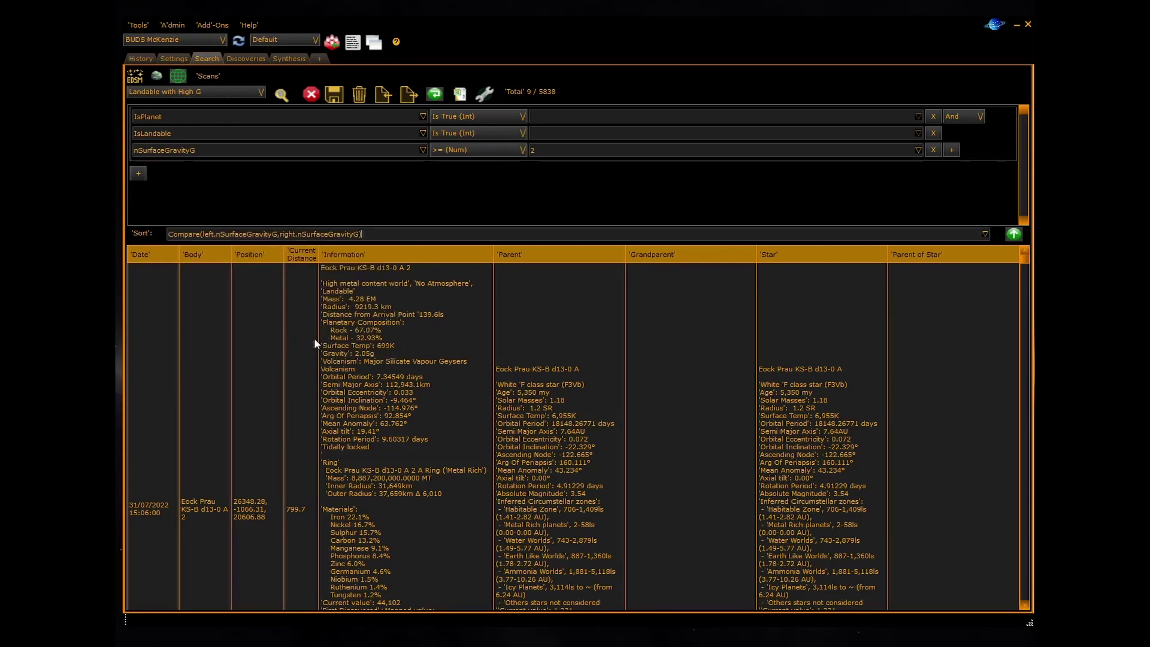
click(1016, 234)
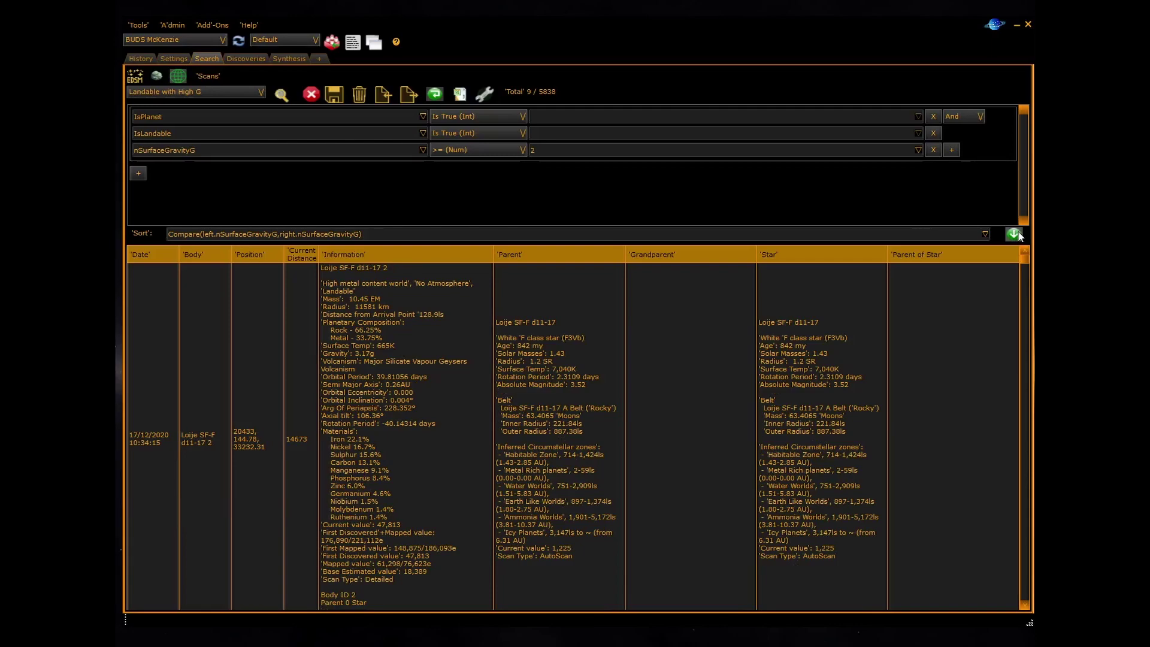
click(1016, 234)
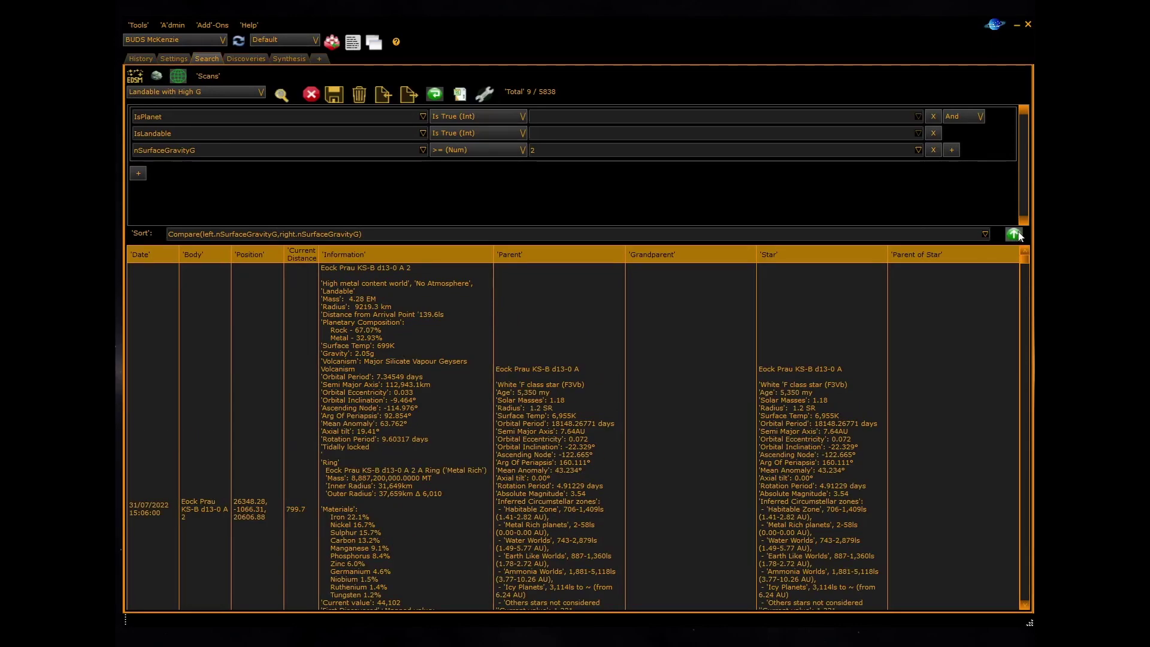
- Load the Landable large planet search and order its results by date, then by body name
click(257, 91)
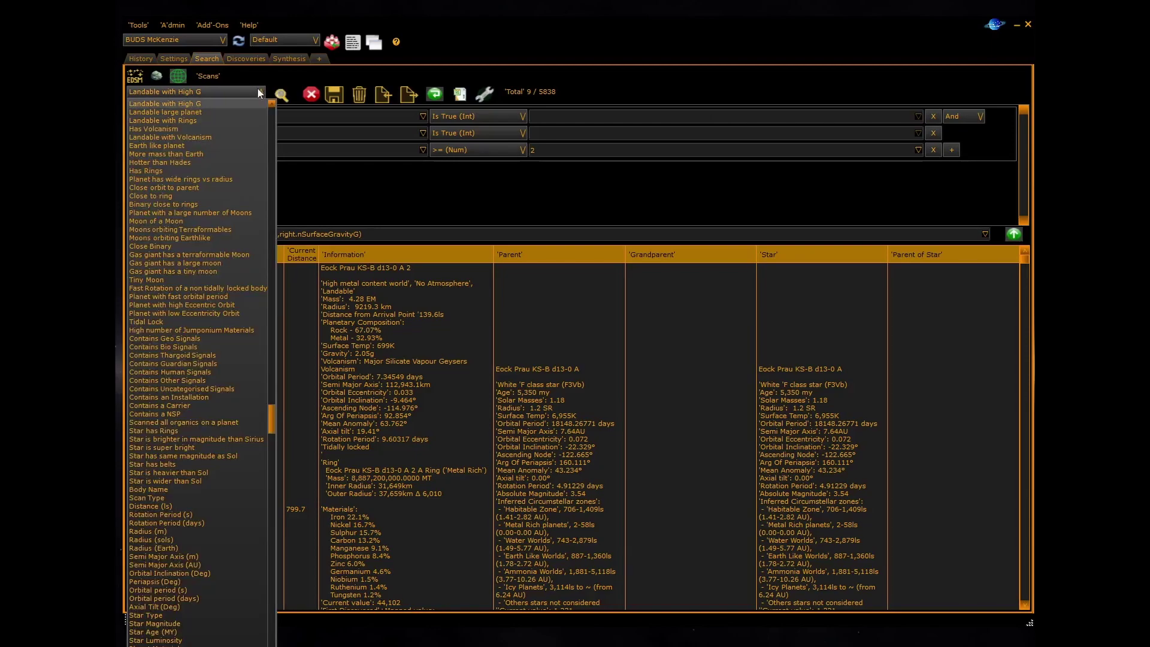
click(225, 113)
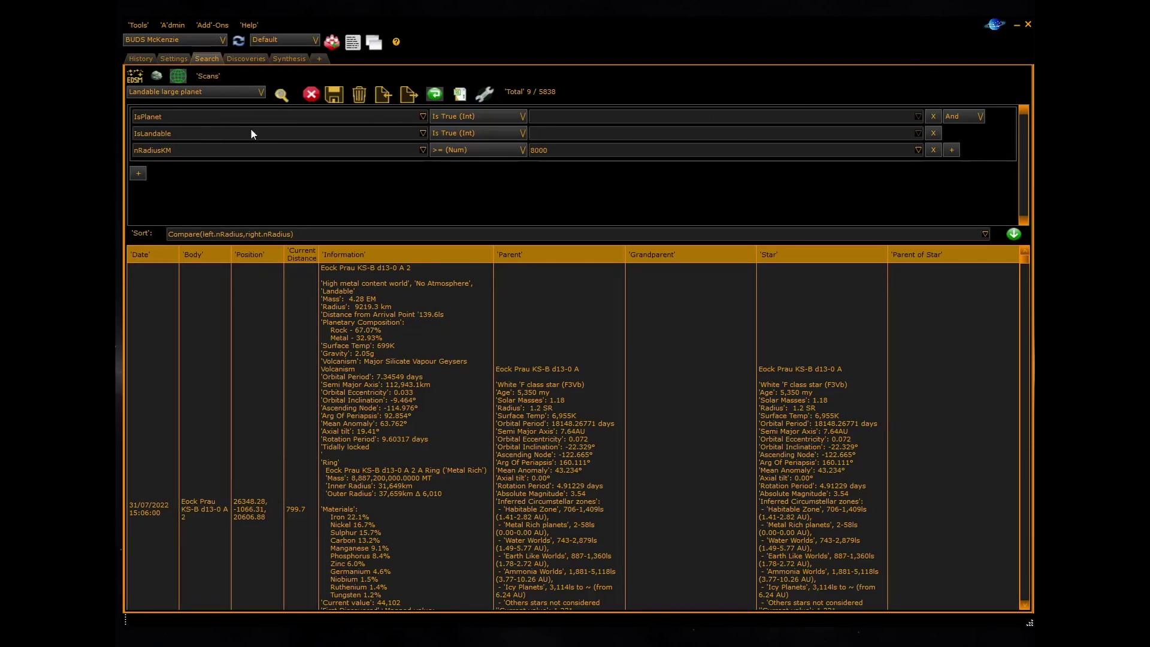
click(142, 252)
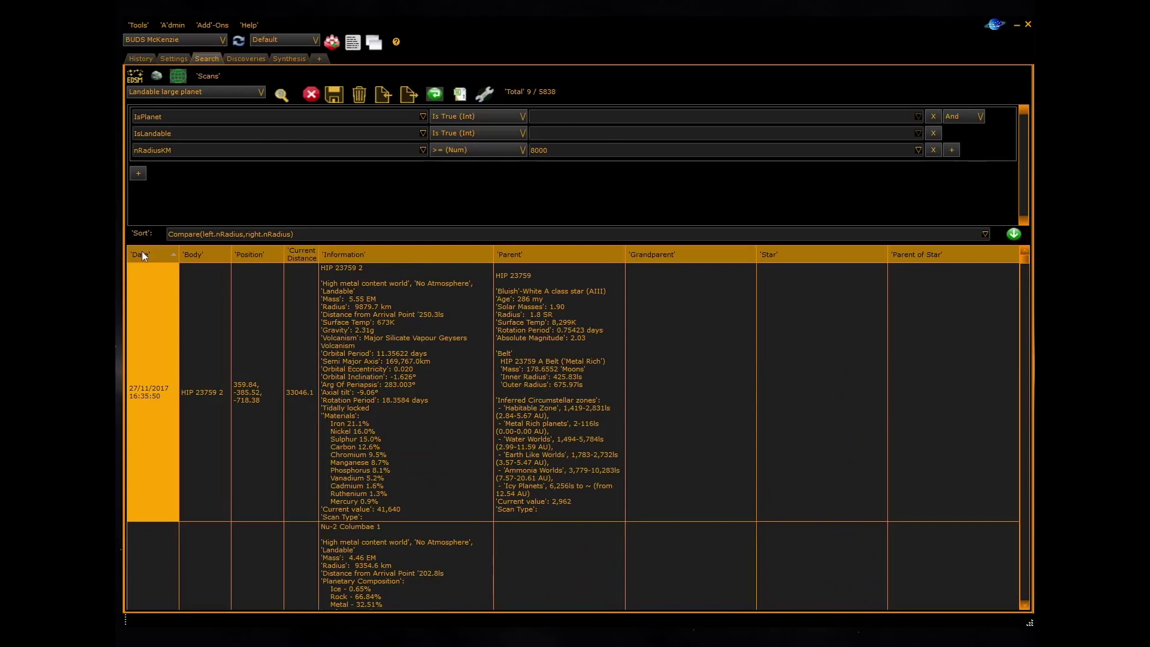
click(215, 255)
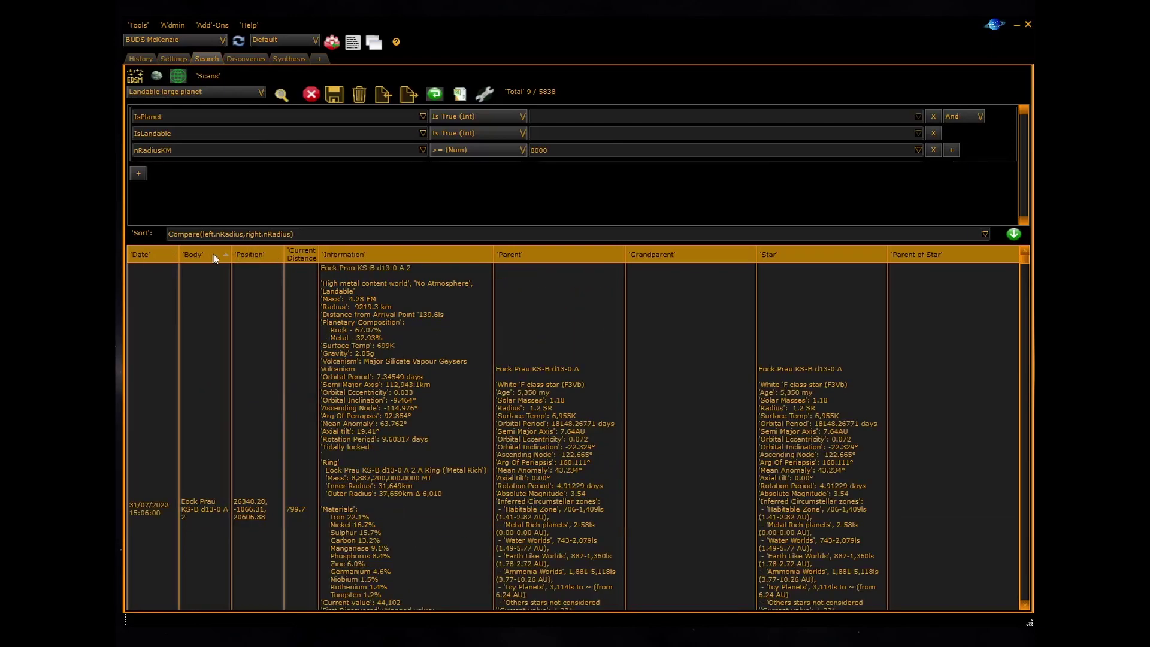